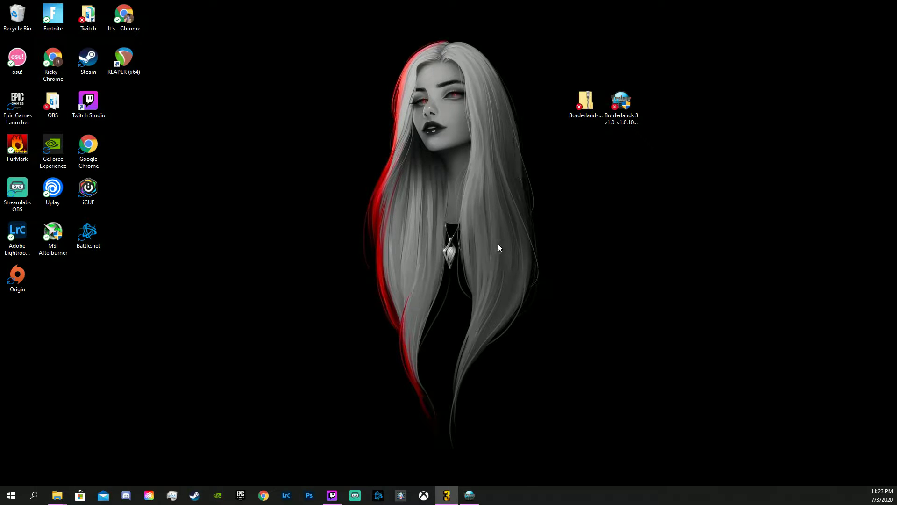
Look over the trainer zip archive full-screen, close it and bring the trainer window back up.
double_click(585, 104)
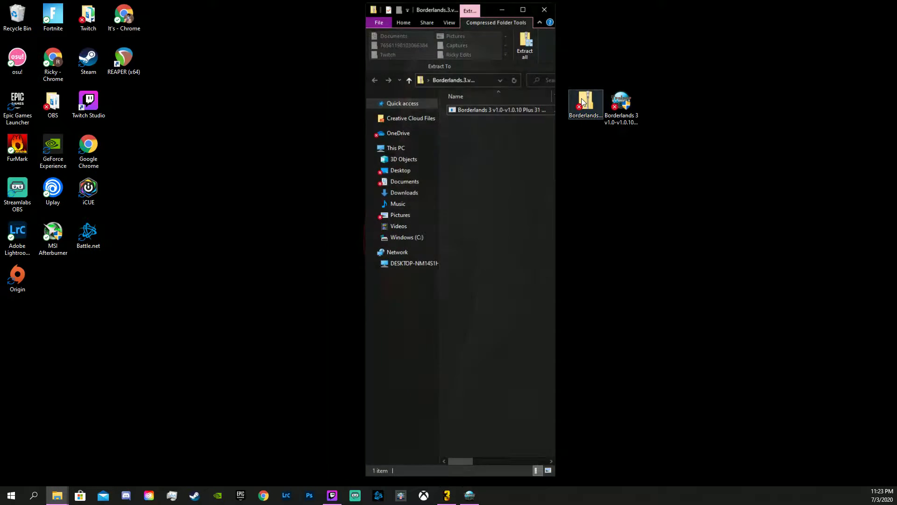
left_click(526, 7)
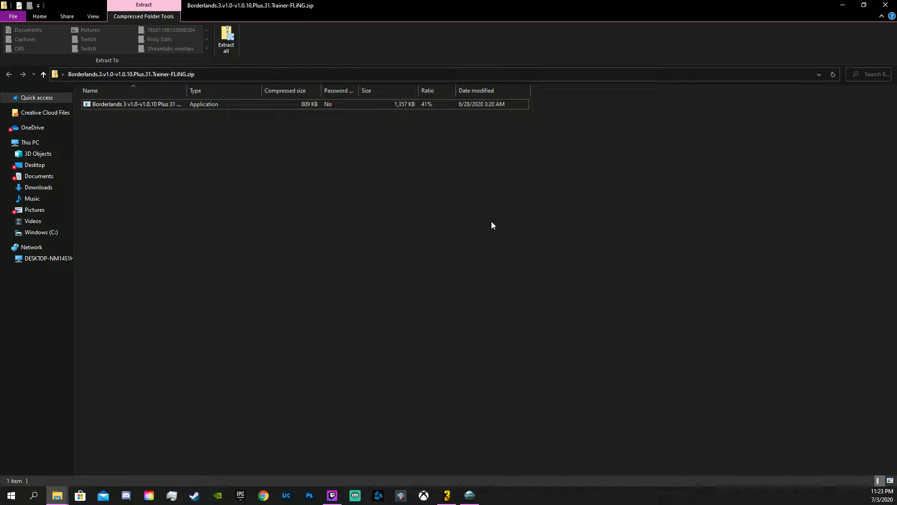
left_click(885, 6)
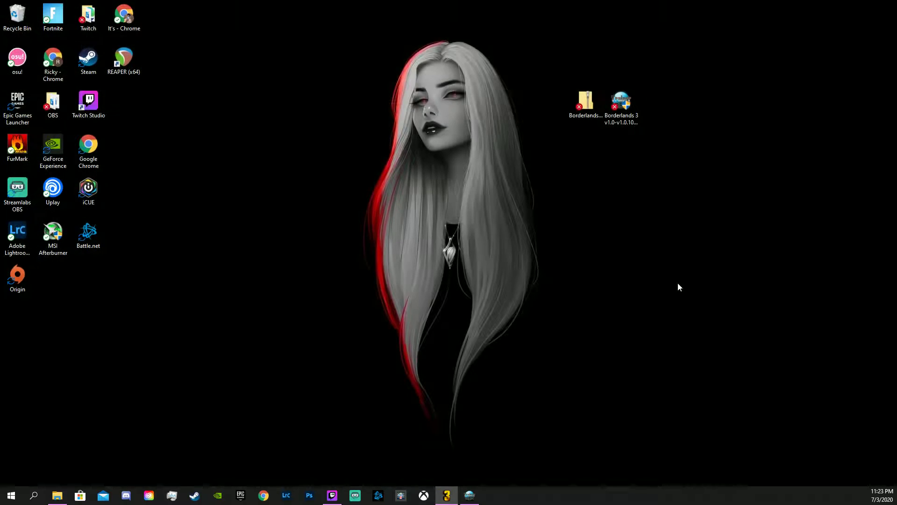
left_click(475, 494)
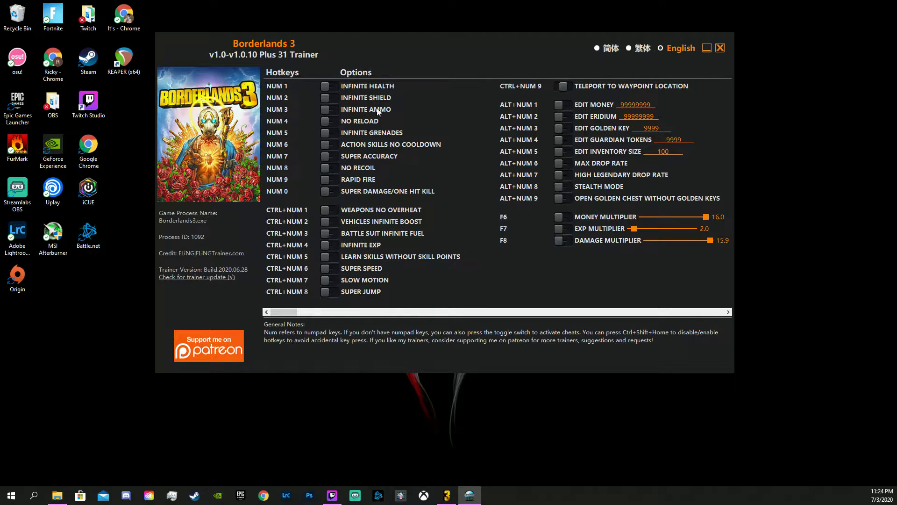
Switch on Infinite Health, Shield, Ammo, No Reload, Infinite Grenades, Super Accuracy and No Recoil.
left_click(326, 88)
left_click(326, 100)
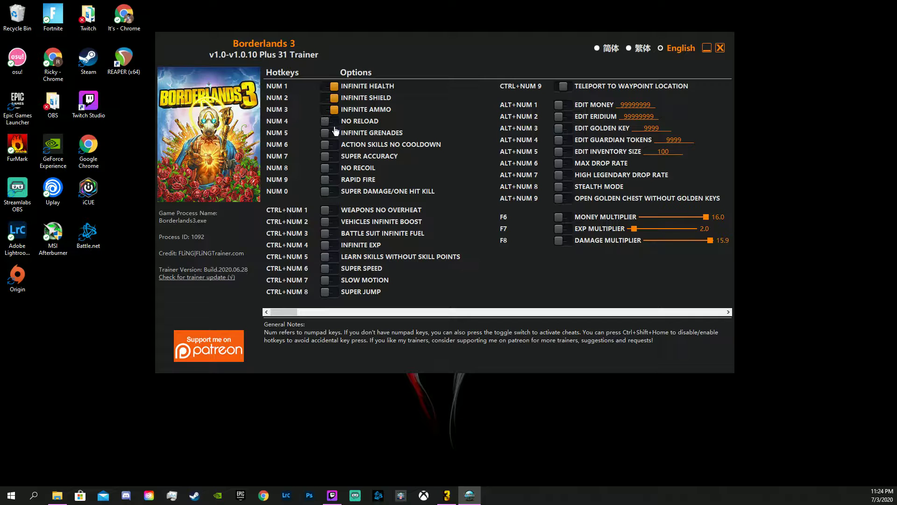
left_click(333, 122)
left_click(332, 133)
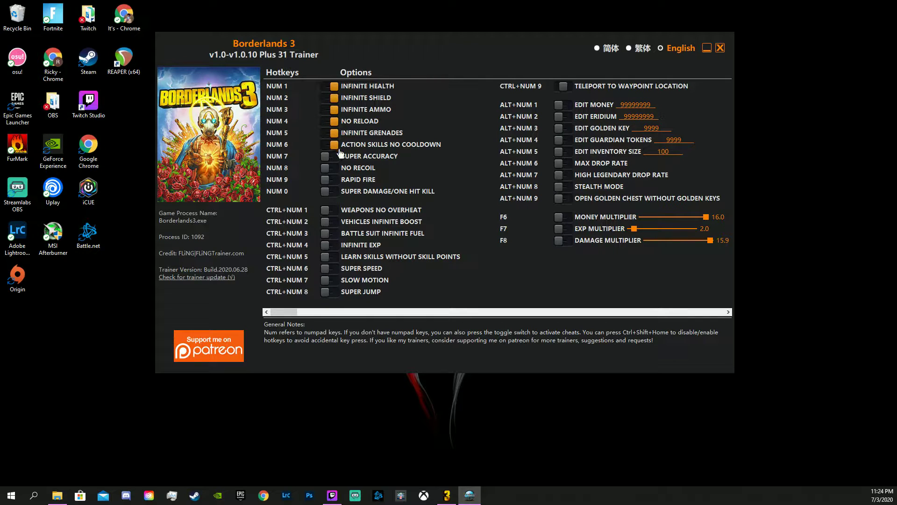
left_click(332, 156)
Switch on Rapid Fire, Weapons No Overheat, Vehicles Infinite Boost and Battle Suit Infinite Fuel.
left_click(327, 180)
left_click(335, 211)
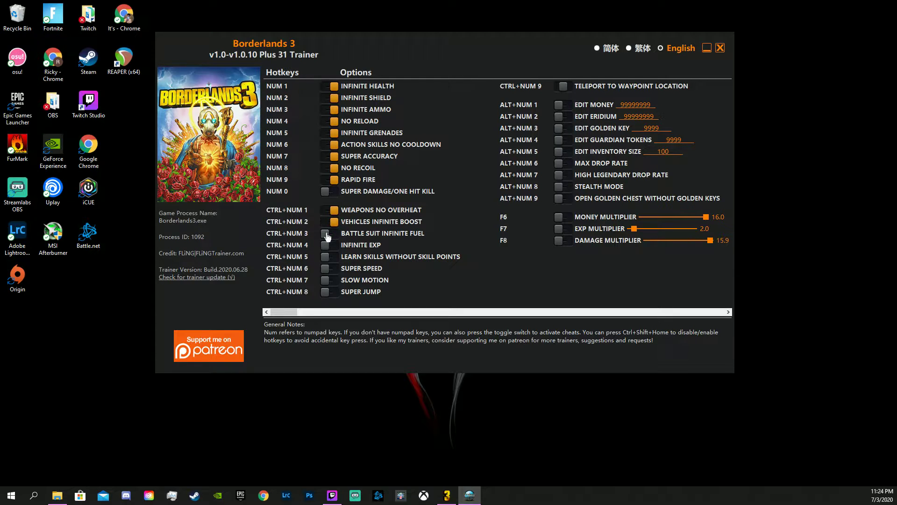
left_click(331, 233)
Switch on Learn Skills Without Skill Points, Edit Money, Edit Eridium and Open Golden Chest Without Keys.
left_click(334, 257)
left_click(563, 107)
left_click(559, 116)
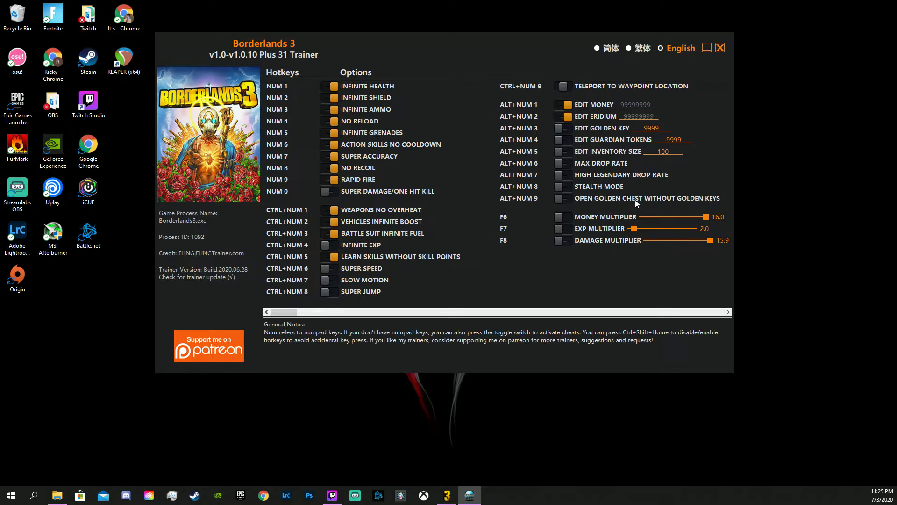
left_click(563, 200)
Switch on High Legendary Drop Rate, Max Drop Rate, Edit Inventory Size and Edit Guardian Tokens.
left_click(567, 175)
left_click(564, 170)
left_click(564, 151)
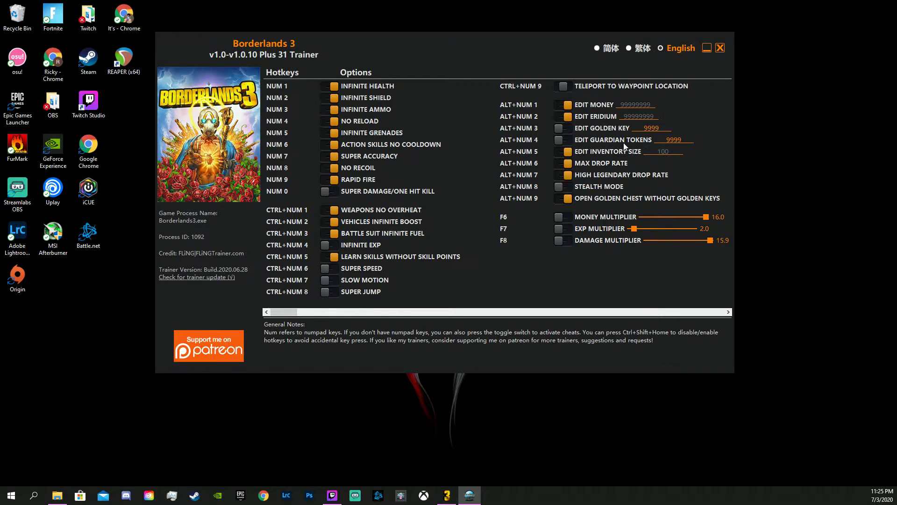
left_click(568, 141)
Switch on Money Multiplier and Damage Multiplier, then nudge the trainer window up and left.
left_click(565, 216)
left_click(567, 241)
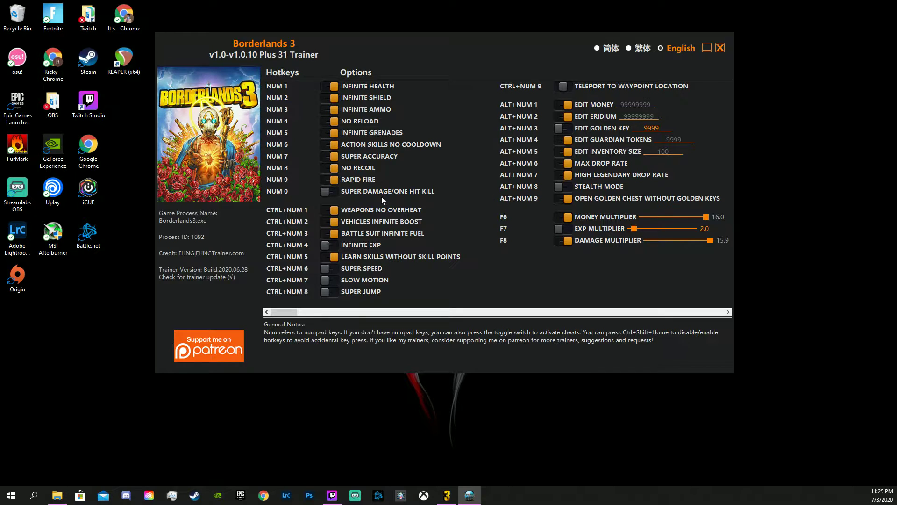
left_click_drag(539, 77, 504, 69)
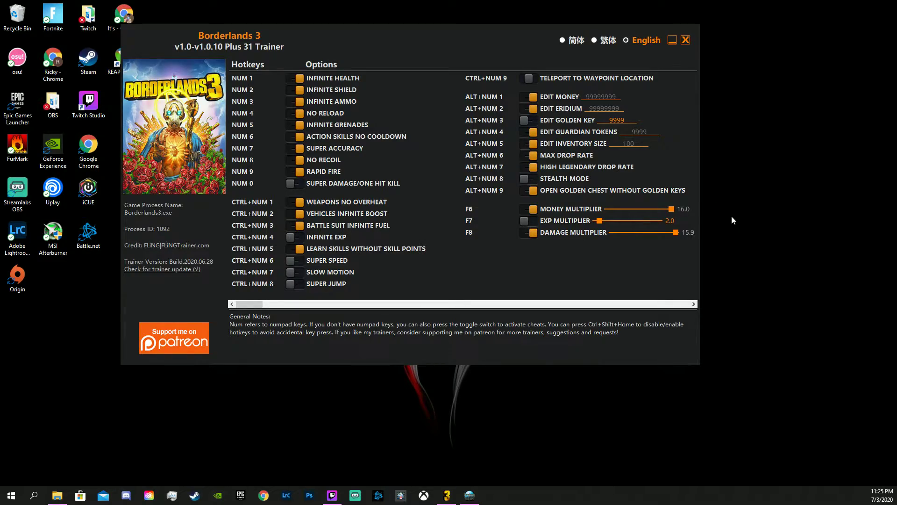
Resume the game, walk along the Lectra City street toward the buildings and bring up the zone map.
key("alt+Tab")
key("Escape")
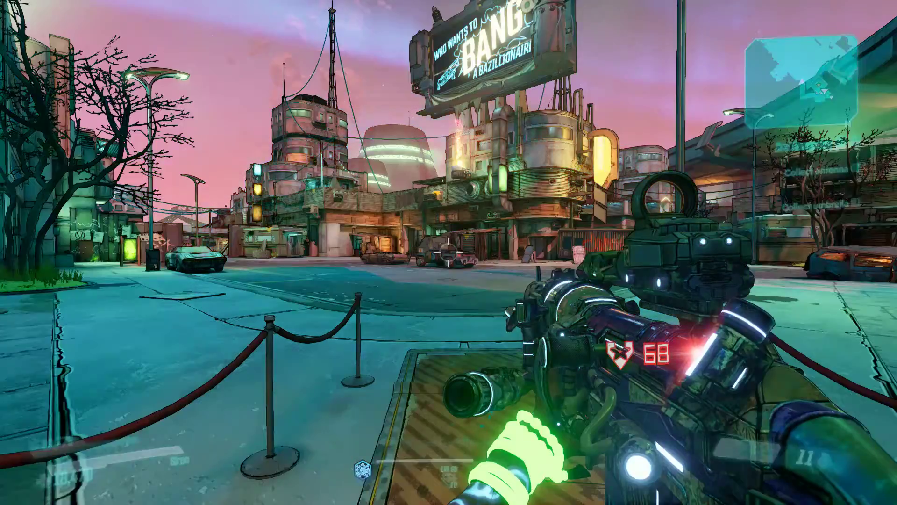
key("w")
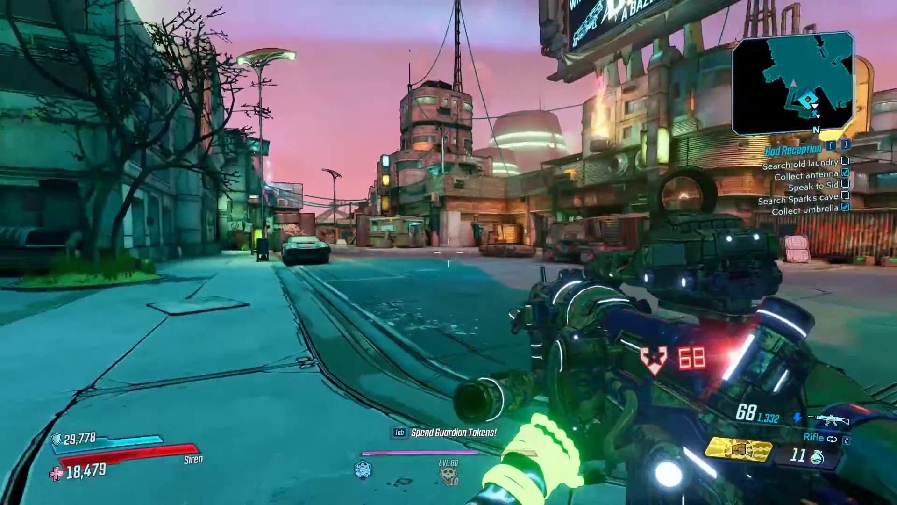
scroll(449, 252, "down", 1)
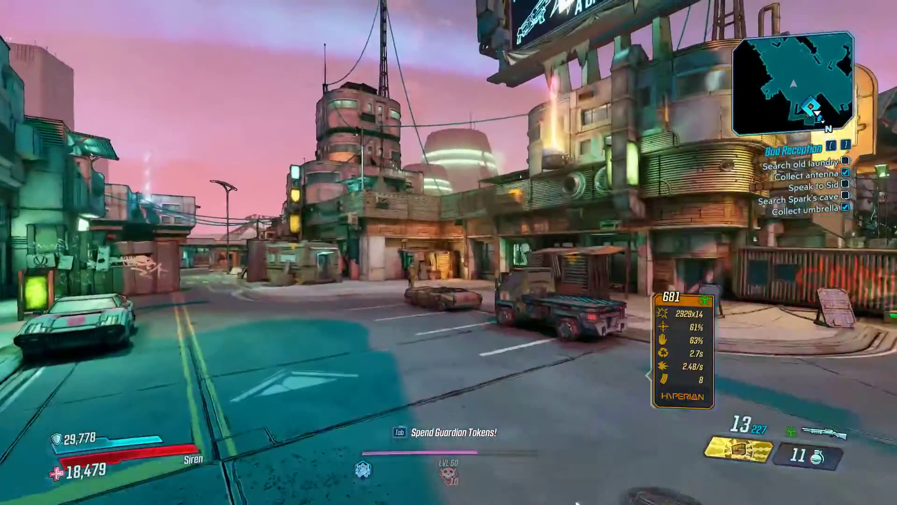
scroll(448, 253, "down", 1)
key("w")
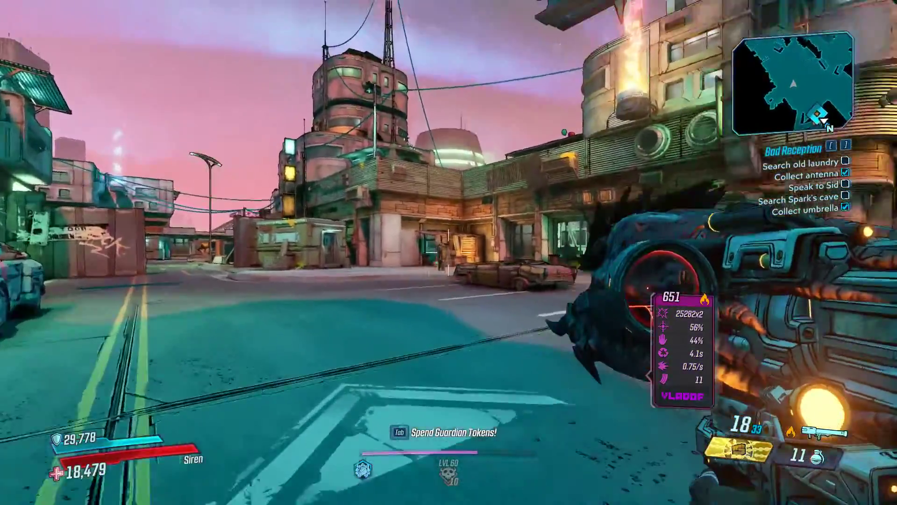
key("m")
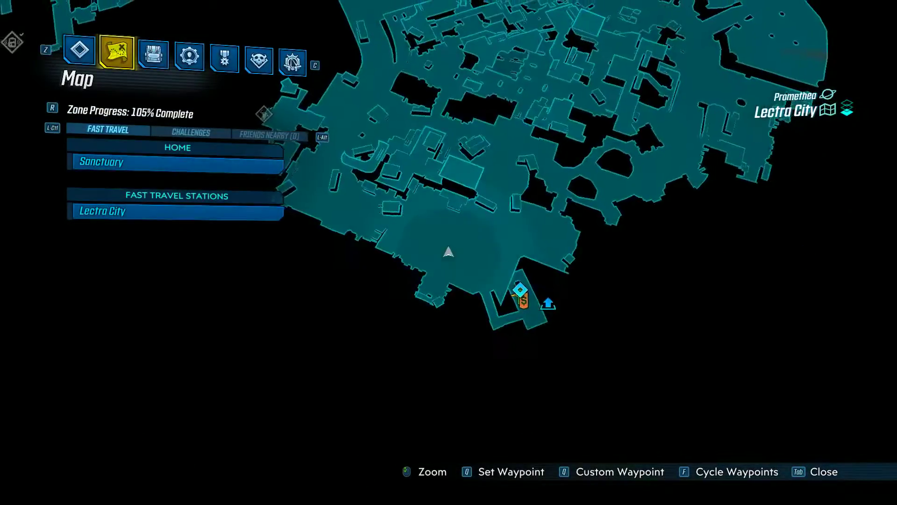
scroll(663, 31, "down", 2)
scroll(453, 124, "down", 2)
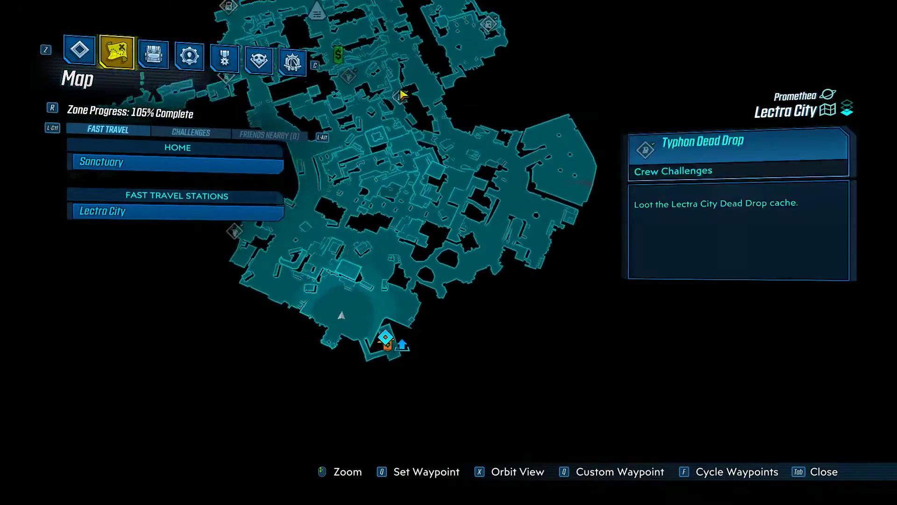
scroll(400, 90, "down", 2)
scroll(356, 6, "up", 1)
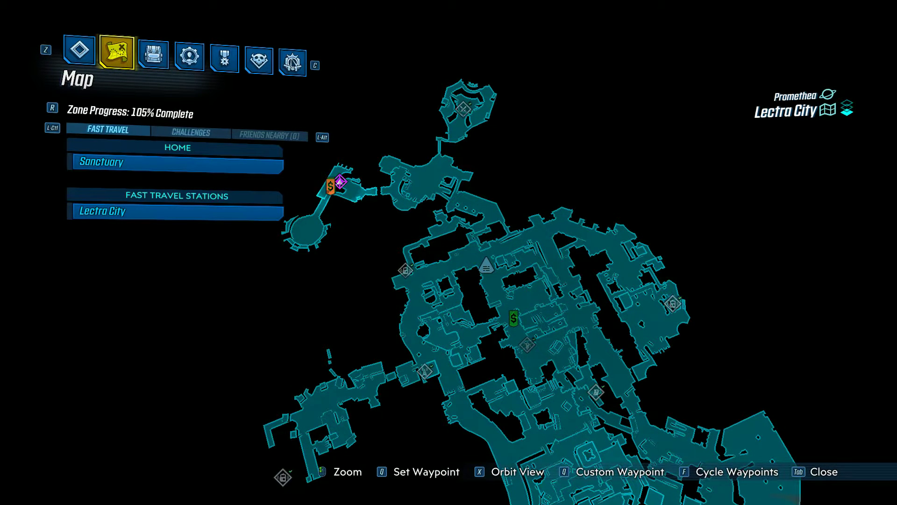
Teleport to The Plant waypoint, switch weapons and advance through the rubble room into the Killavolt arena.
key("Tab")
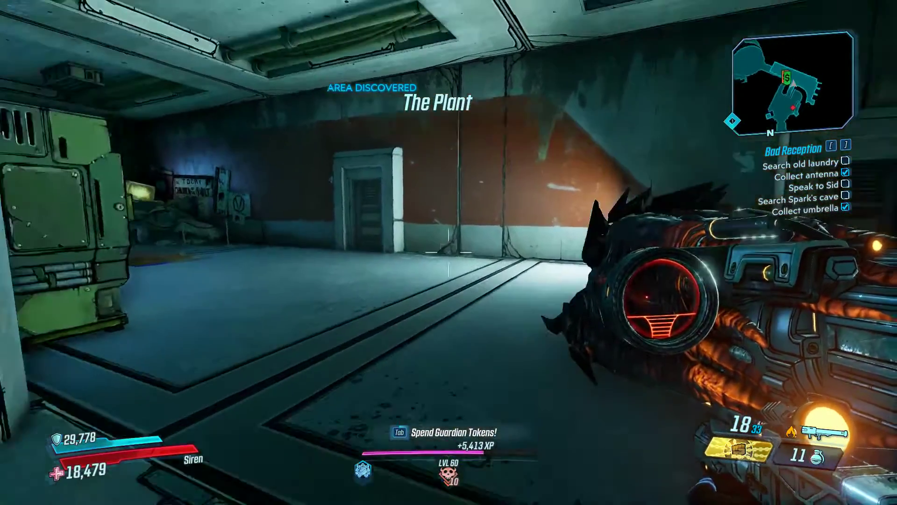
key("1")
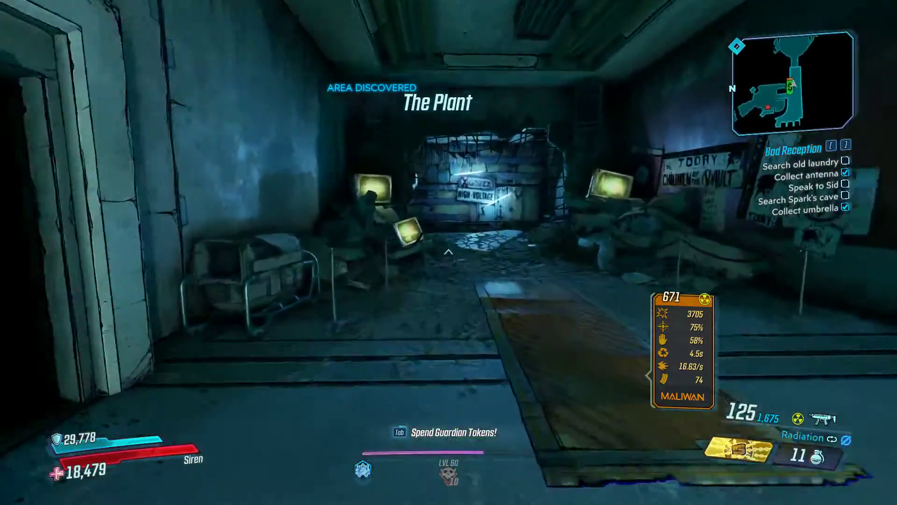
key("2")
key("w")
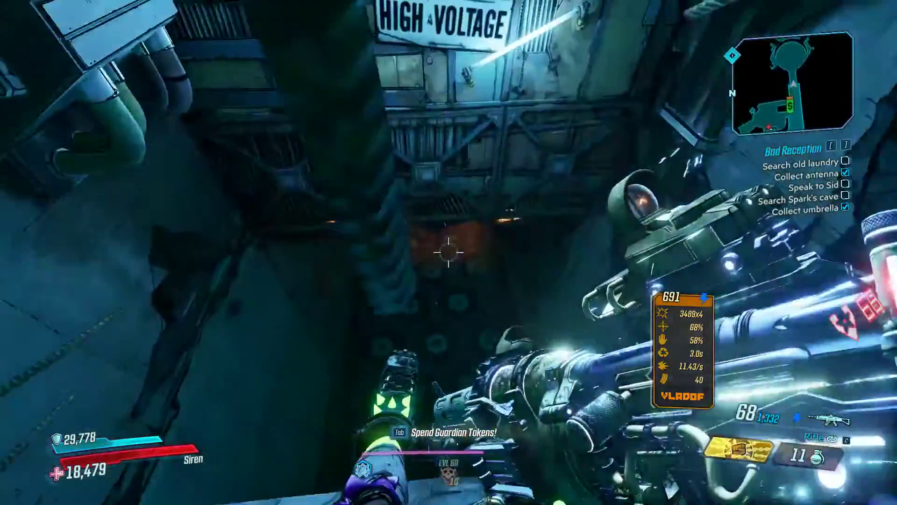
key("w")
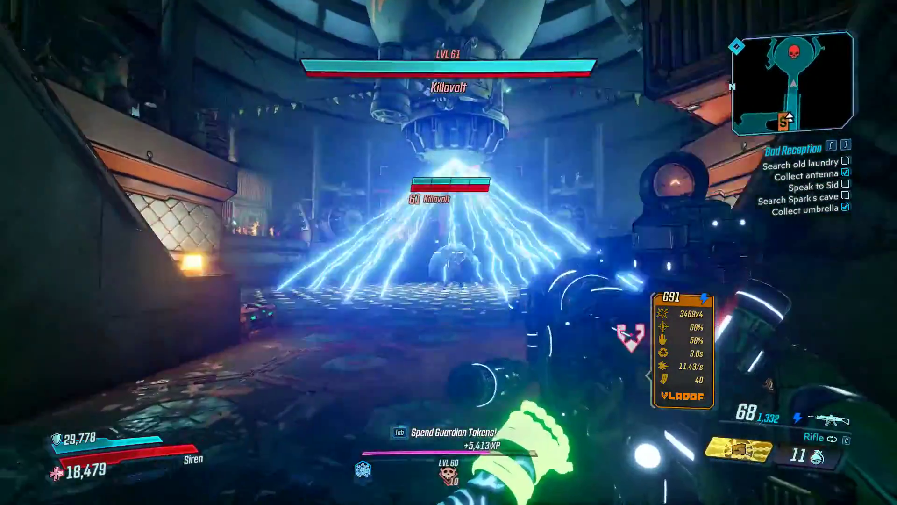
Put the rifle in bipod mode, close in firing on the shielded Killavolt, then turn toward the loot pile.
key("b")
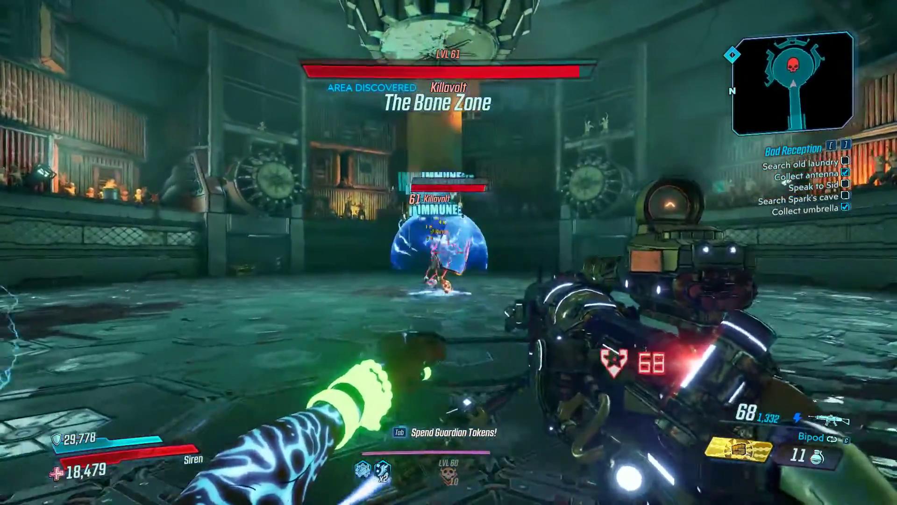
key("w")
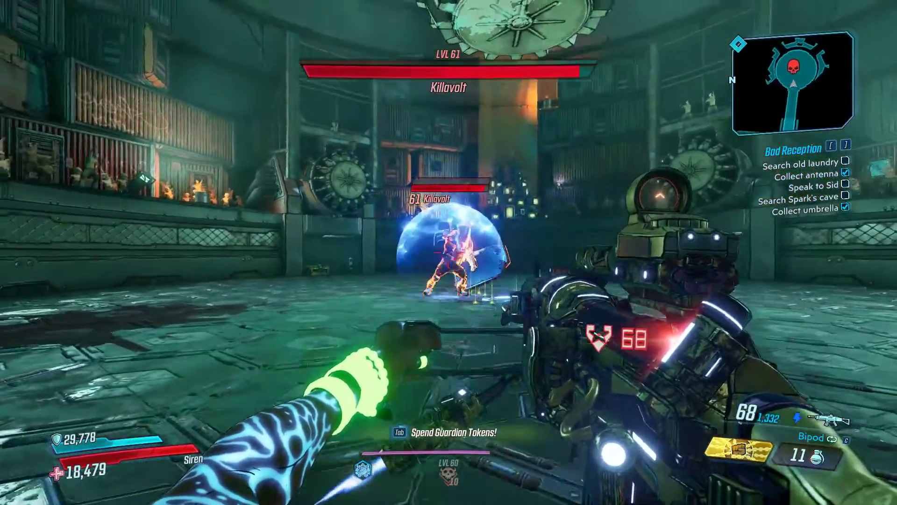
key("w")
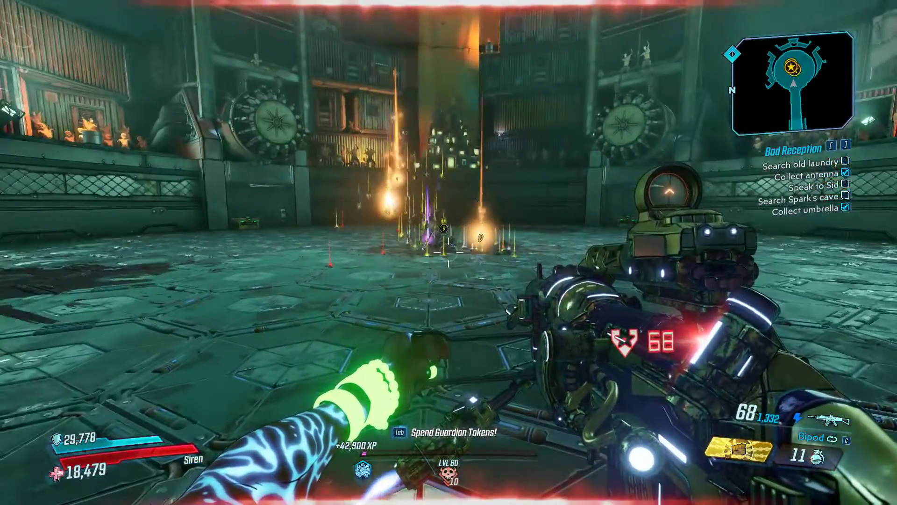
key("w")
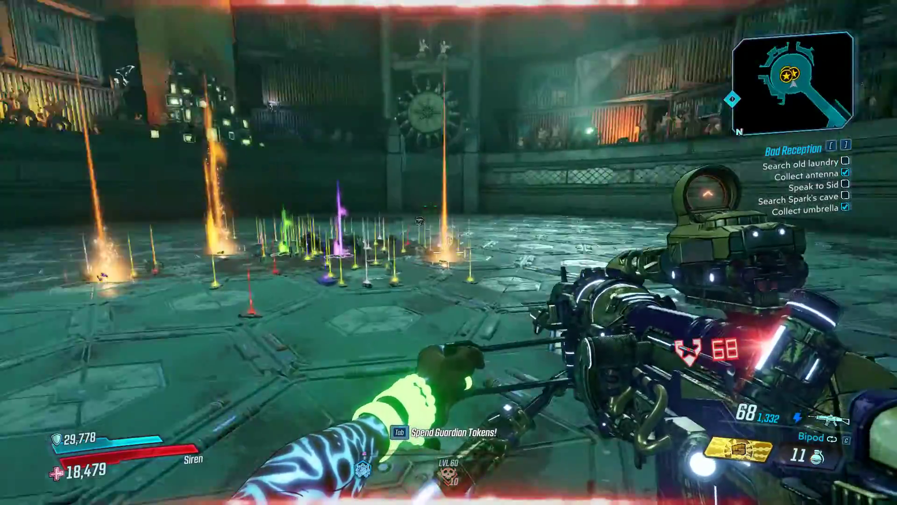
Walk over to the loot dropped in the arena.
key("w")
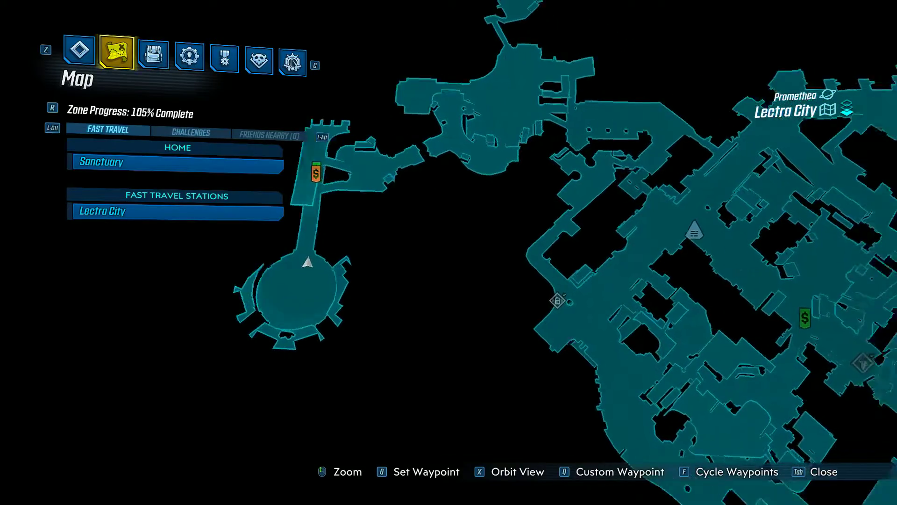
Pan the Lectra City map across toward the city centre.
key("d")
left_click_drag(608, 286, 796, 375)
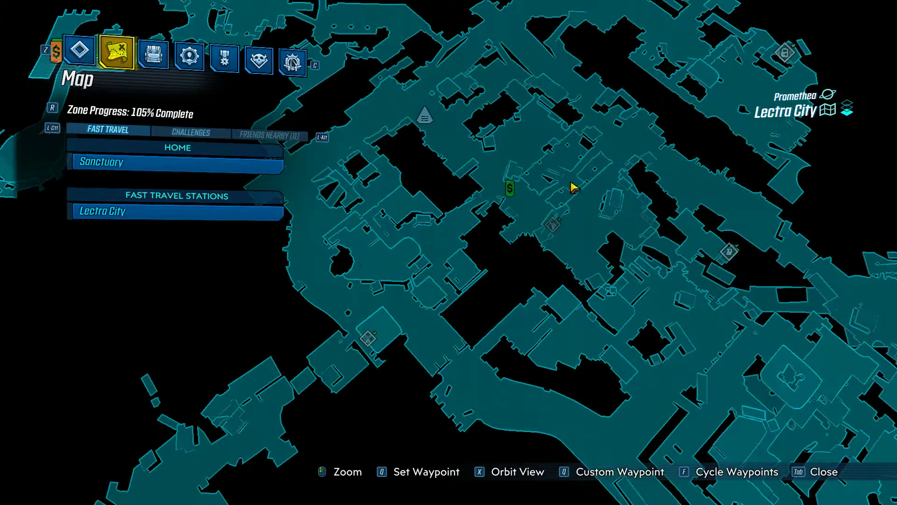
key("w")
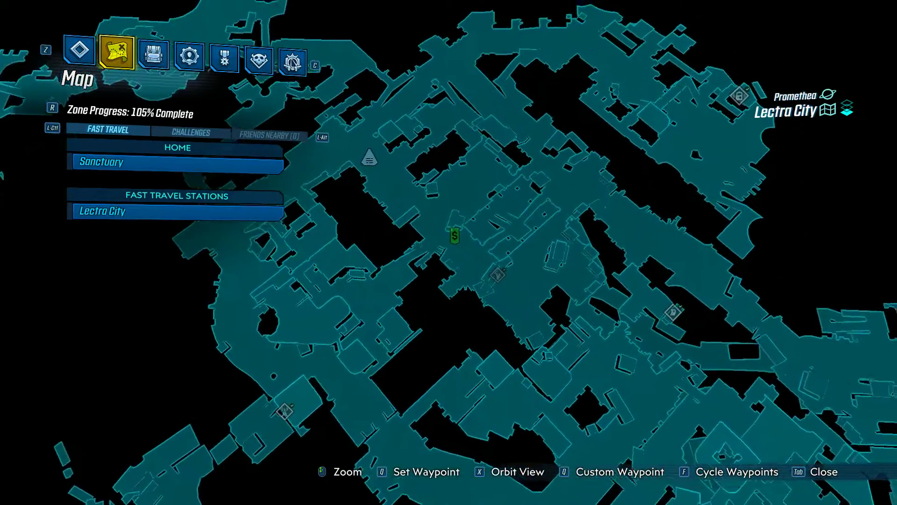
key("s")
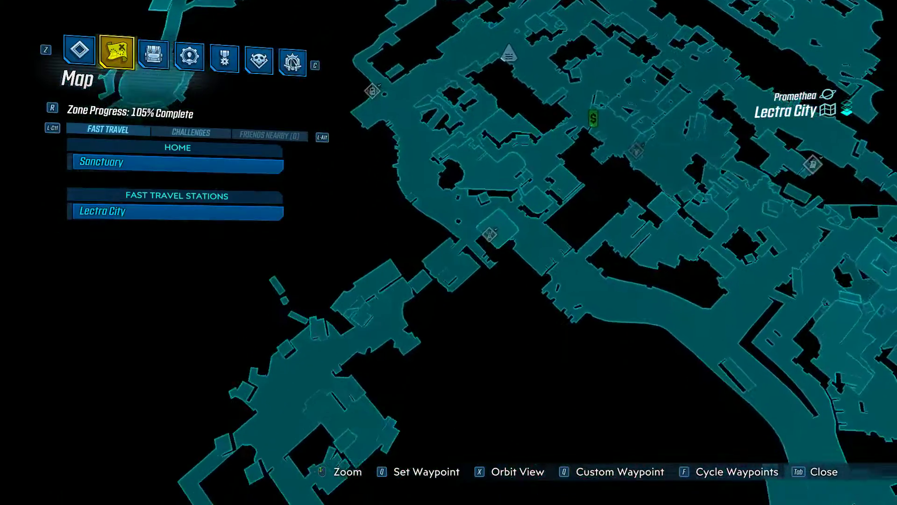
Zoom in and shift the map view further across the city streets.
key("w")
scroll(449, 252, "up", 3)
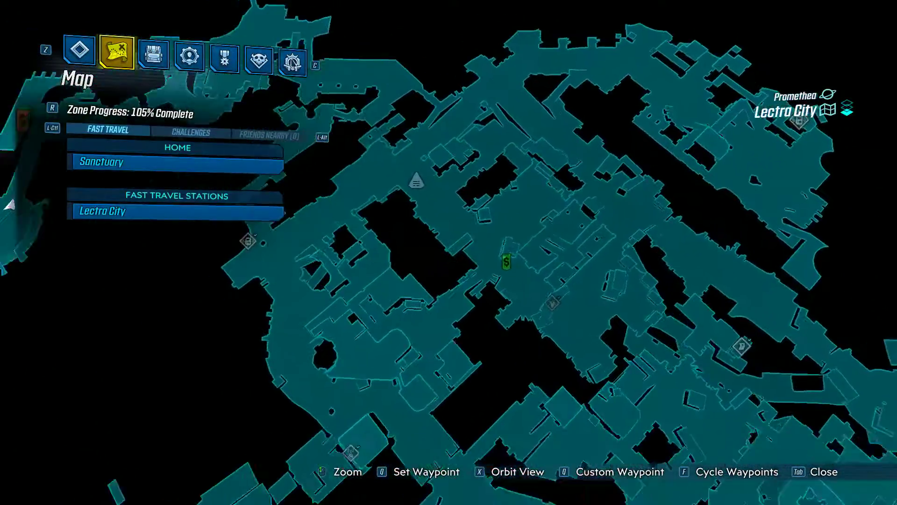
key("w")
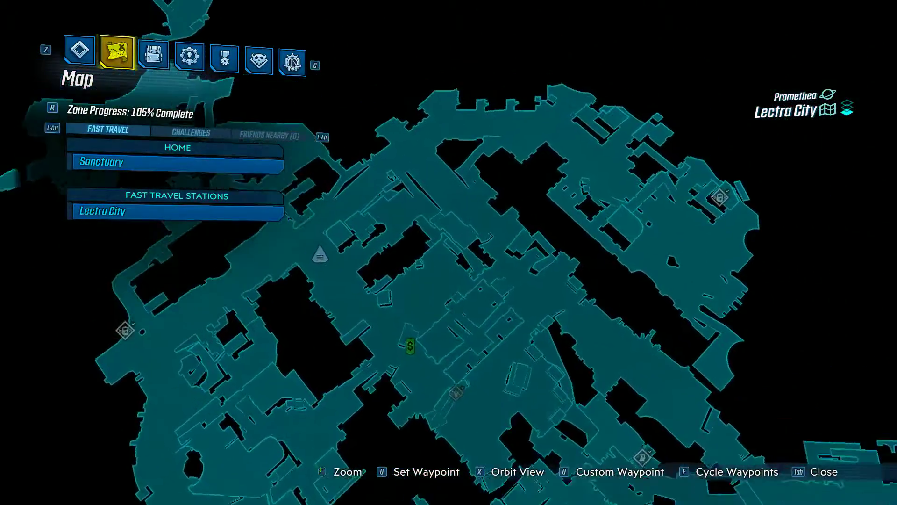
key("a")
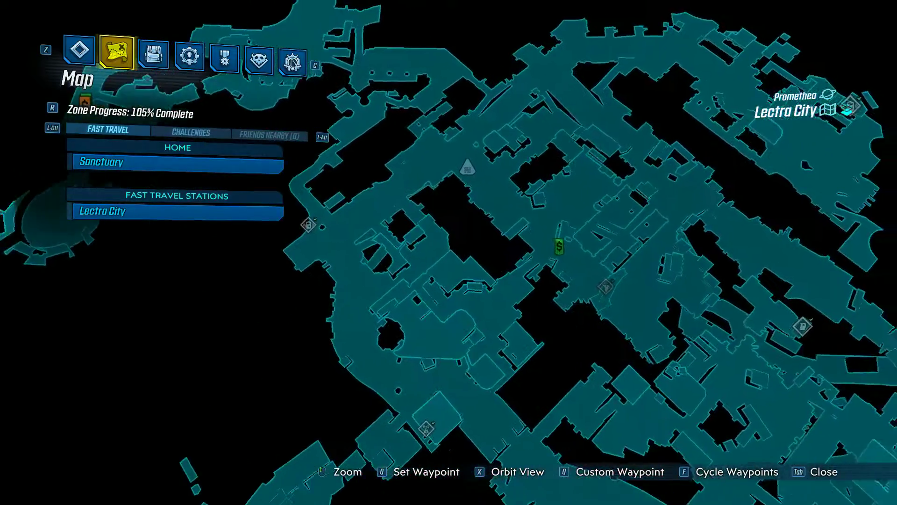
key("d")
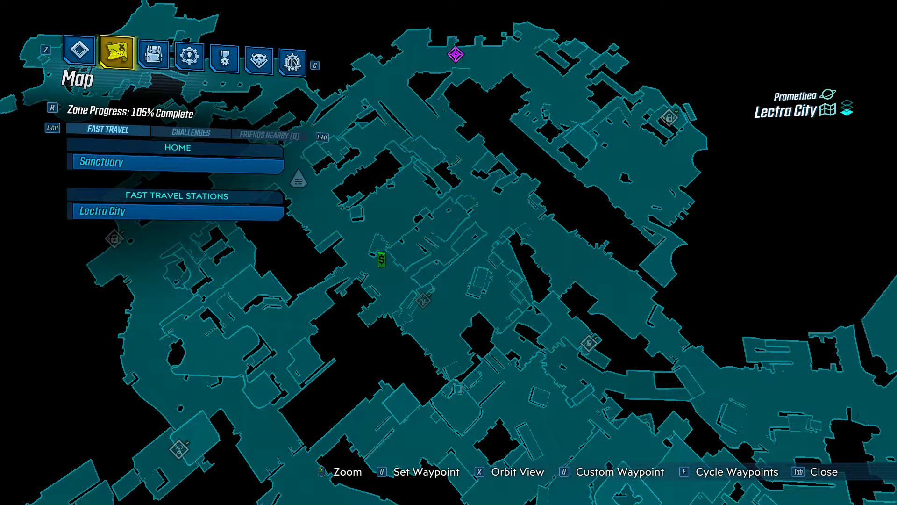
Leave the map, run toward the building and down the street, aiming and shooting the enemy ahead.
key("Tab")
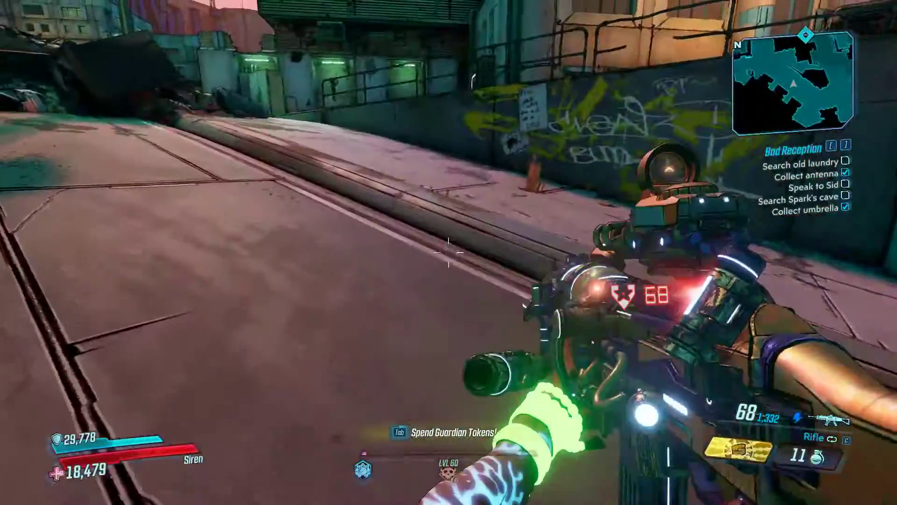
key("w")
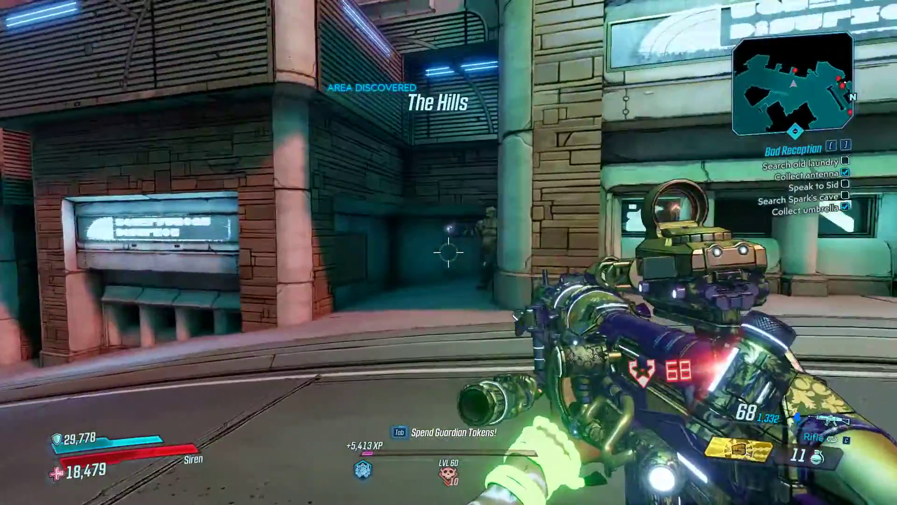
right_click(448, 253)
left_click(449, 253)
key("w")
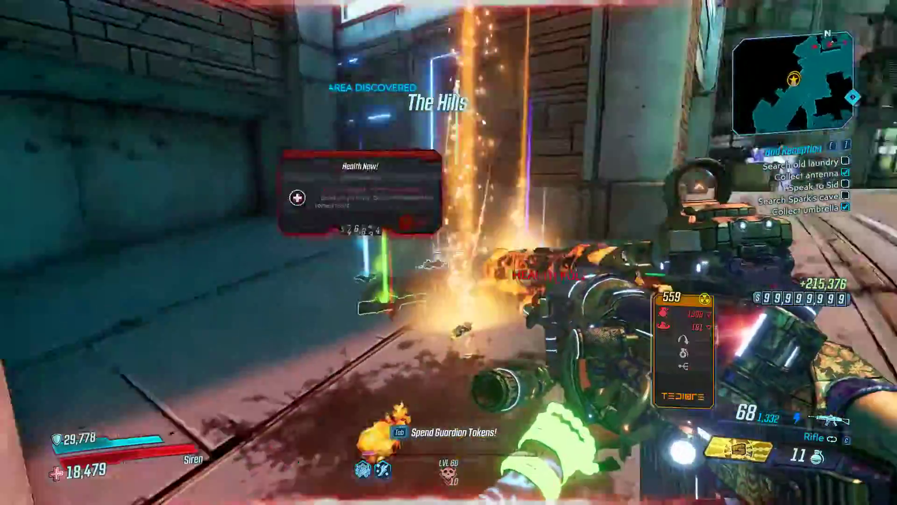
key("w")
Aim at the Zealot, drop back to hip fire and shoot the enemies near the building.
right_click(449, 252)
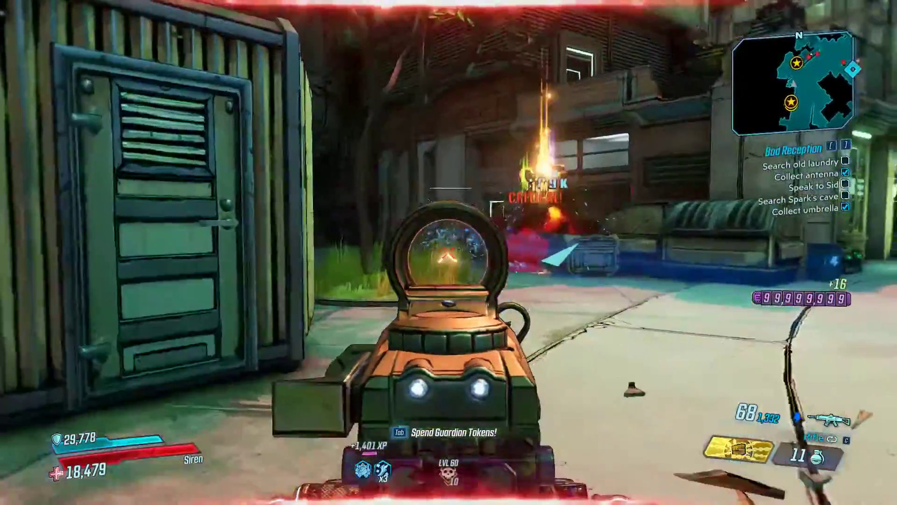
right_click(449, 253)
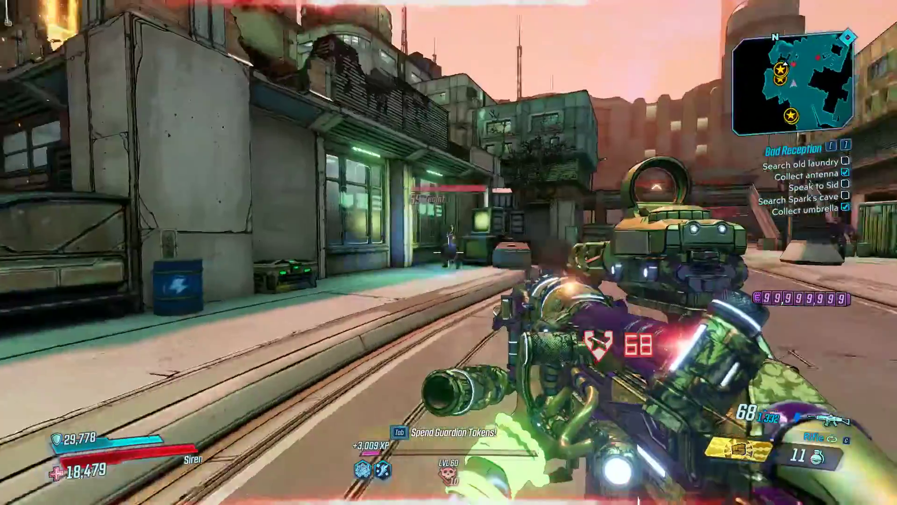
left_click(448, 252)
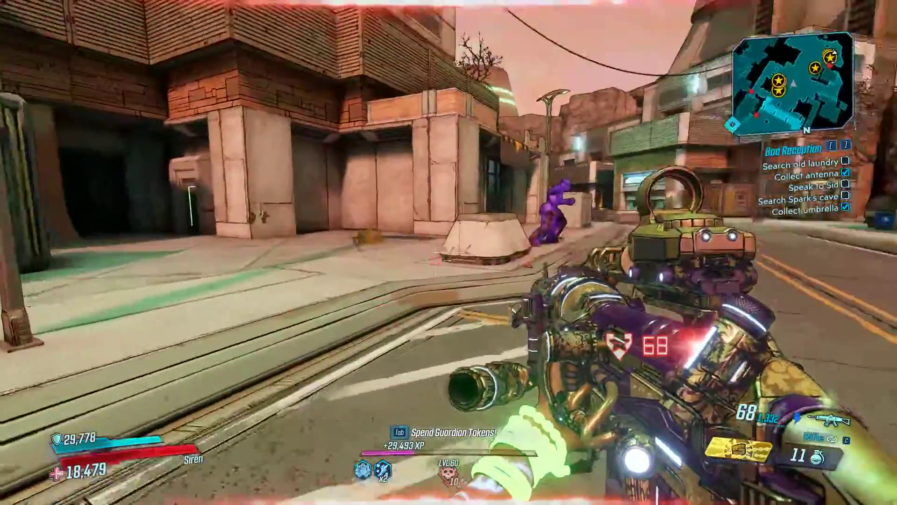
left_click(449, 252)
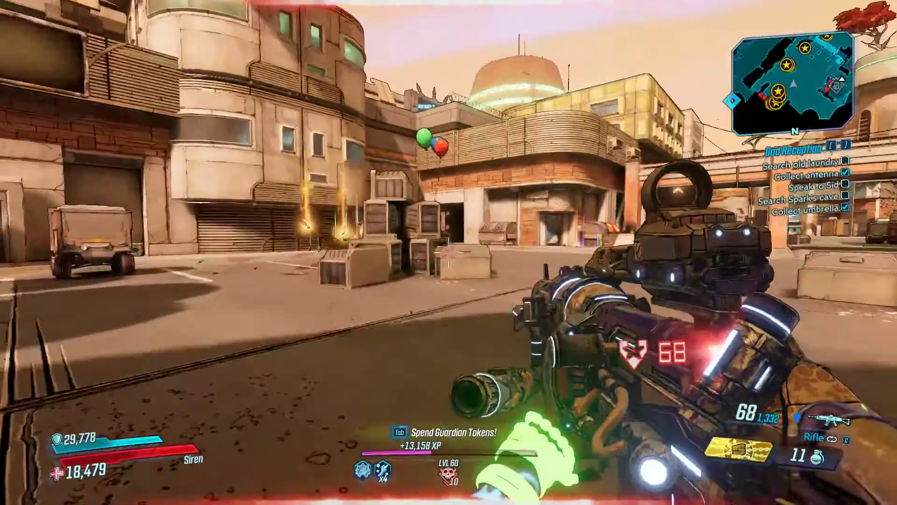
Pause, check the trainer shows Super Speed on, and return to playing.
key("Escape")
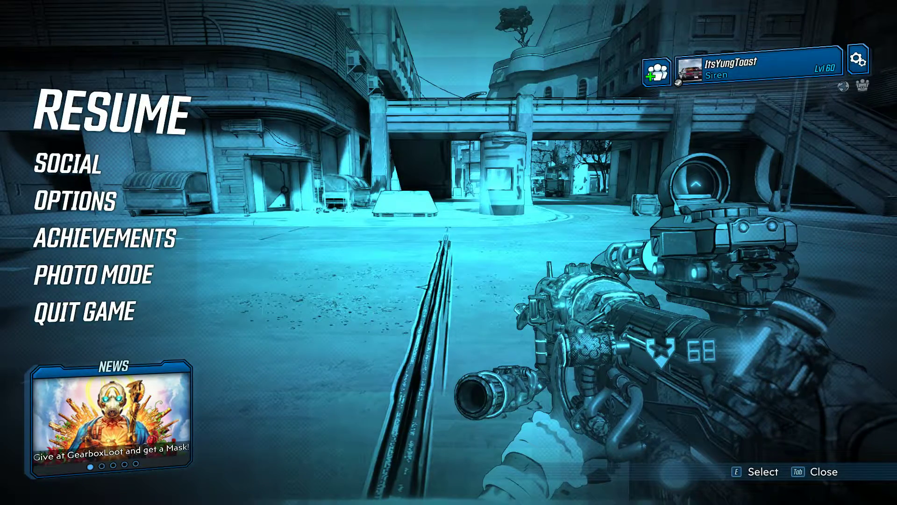
key("alt+Tab")
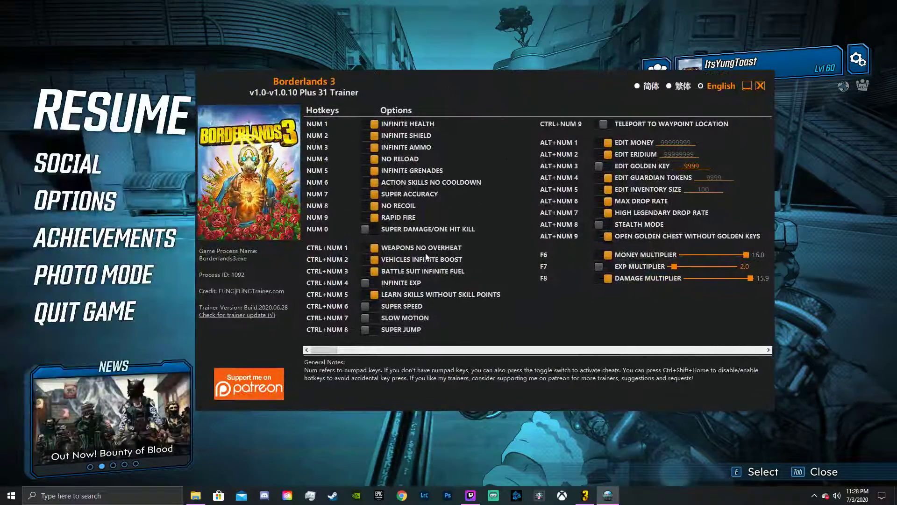
left_click(747, 85)
key("Escape")
Race down the street and around the left turn at super speed.
key("f")
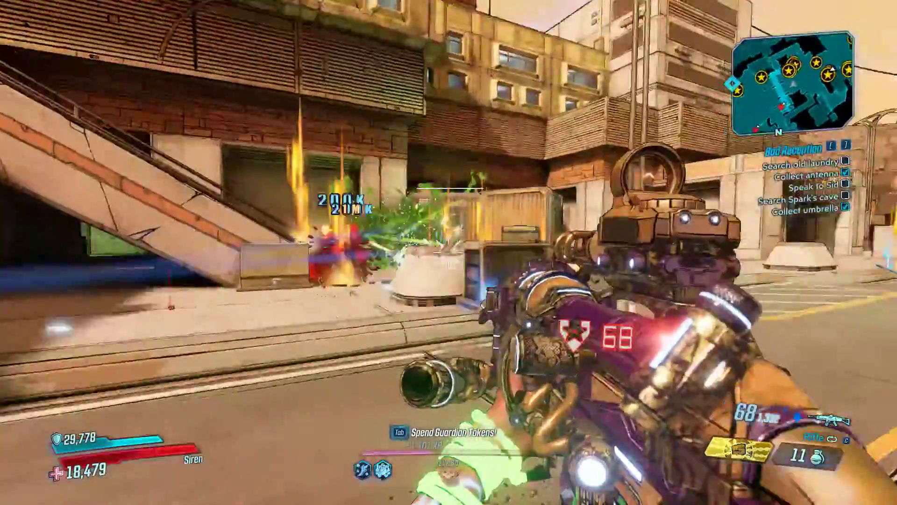
key("w")
key("w")
key("w")
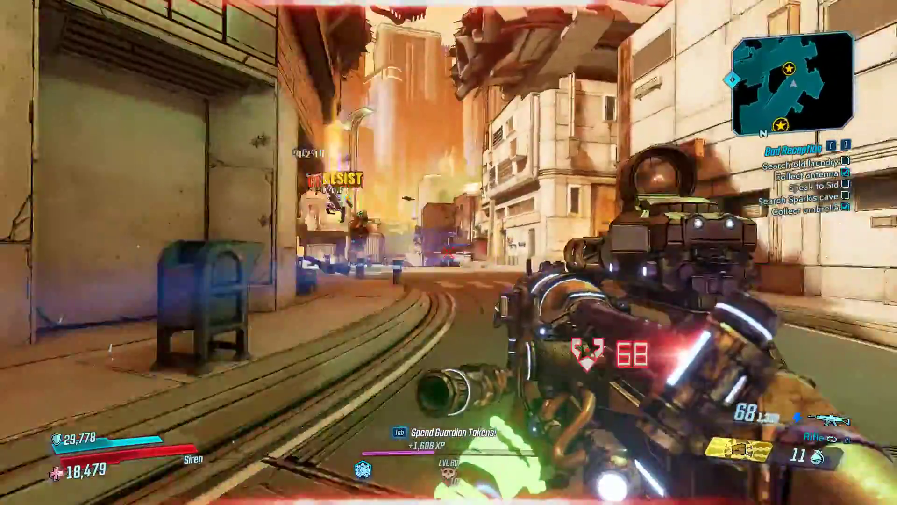
key("w")
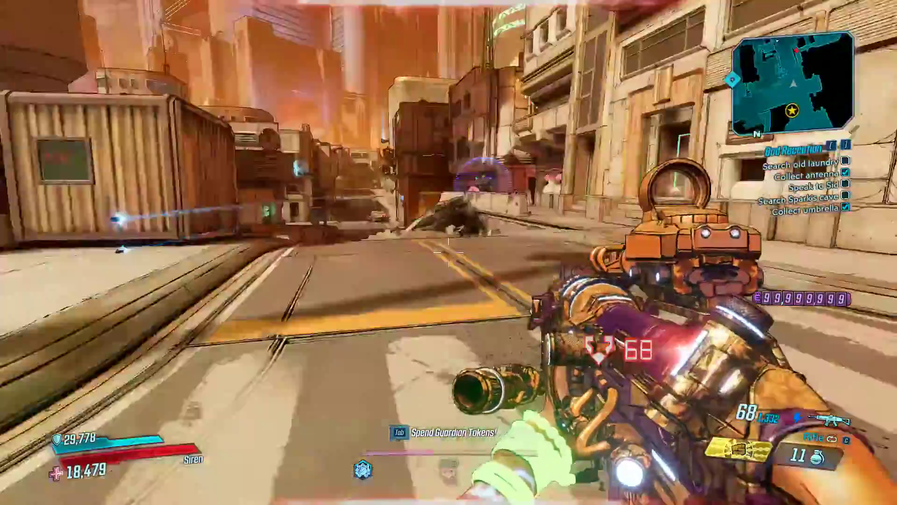
key("w")
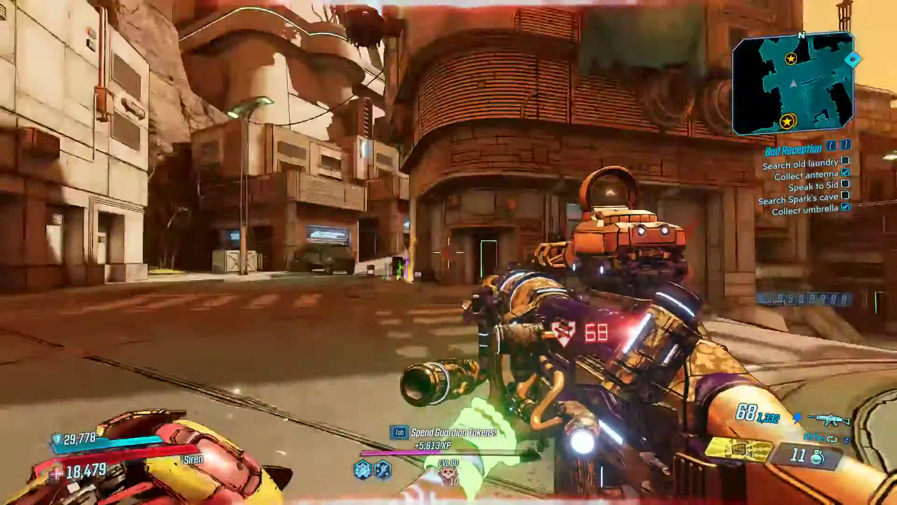
Pause, then resume and creep down the street toward the truck in slow motion.
key("Escape")
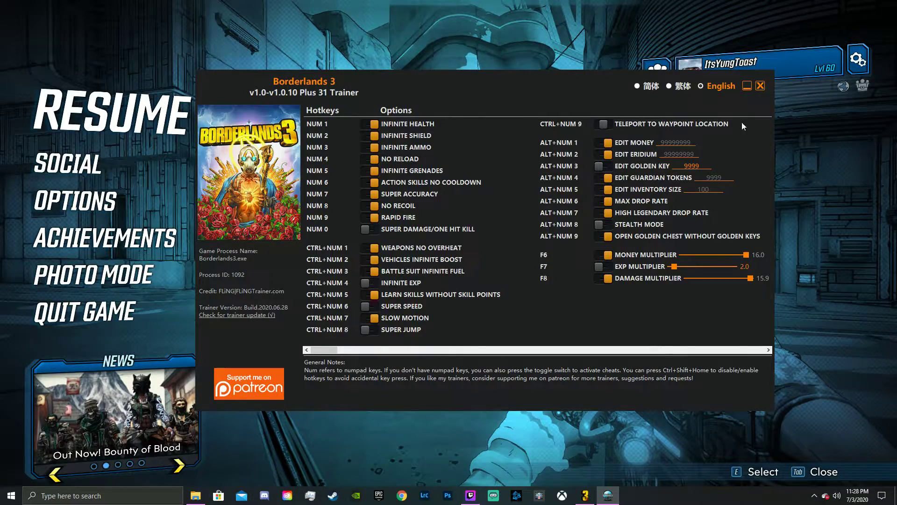
key("w")
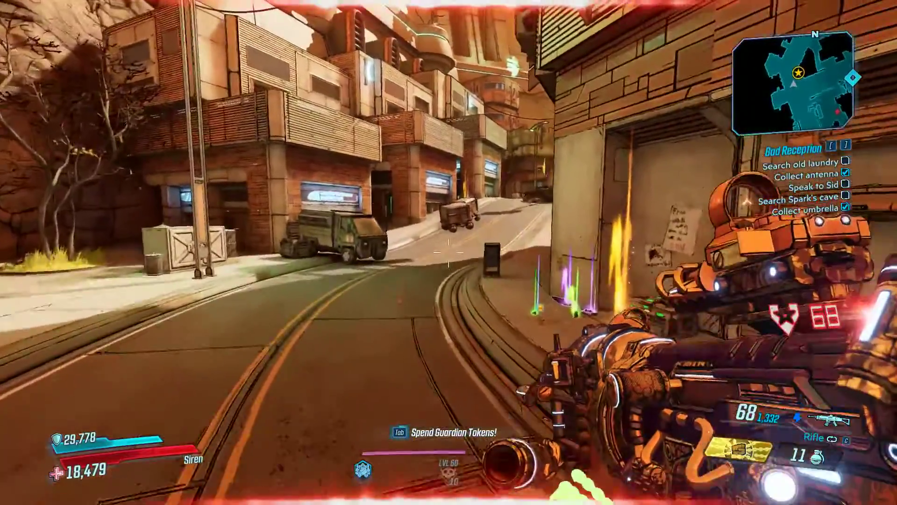
key("w")
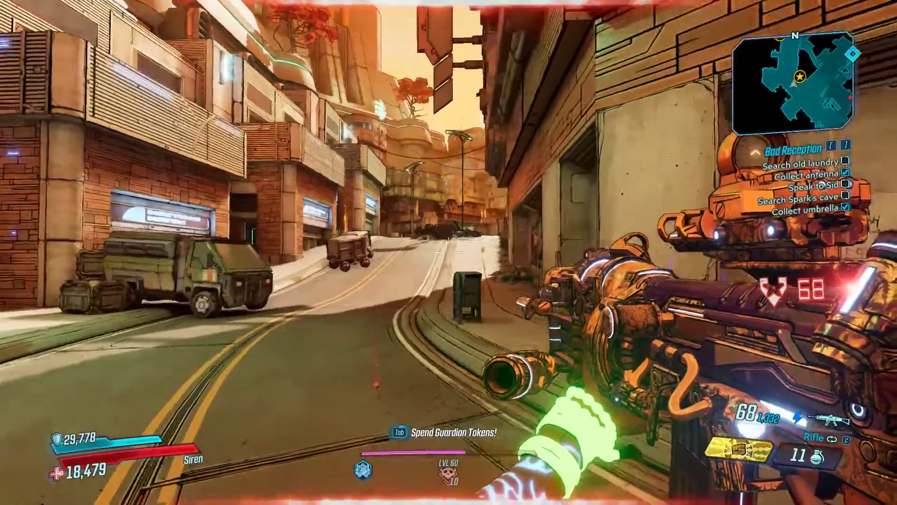
key("w")
key("w")
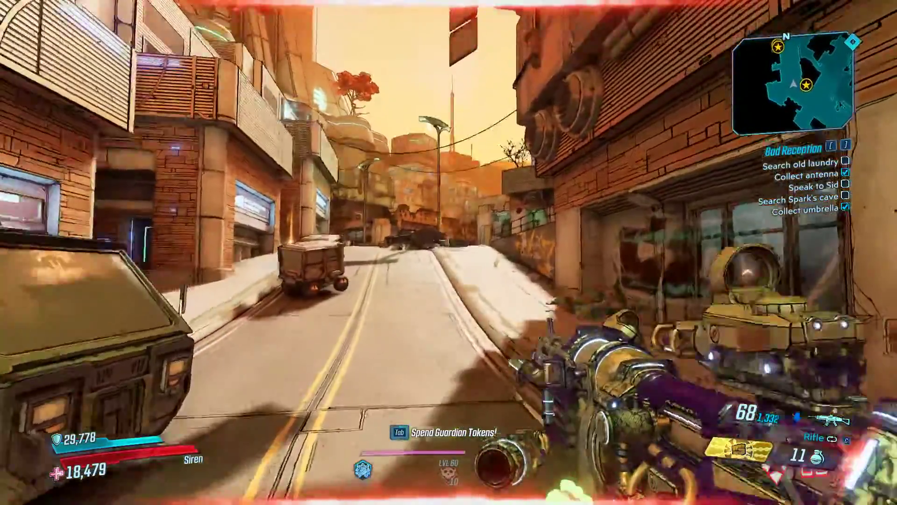
key("w")
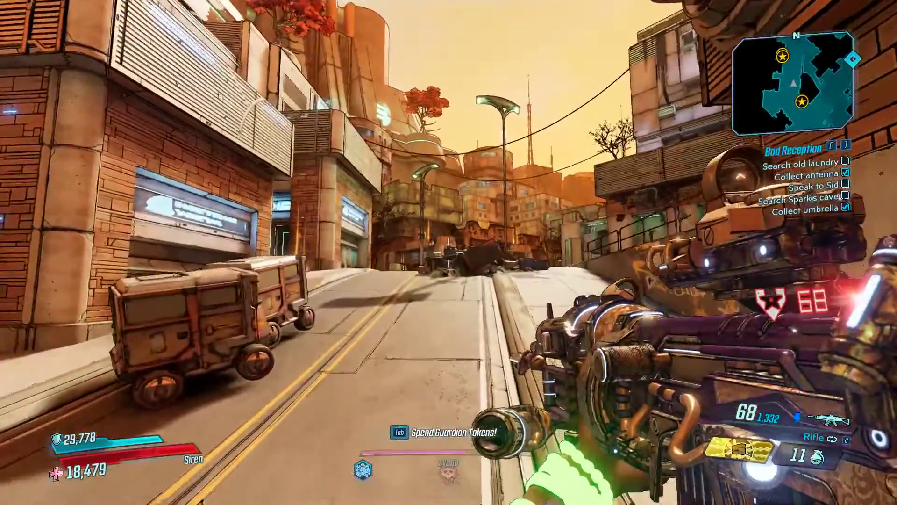
key("w")
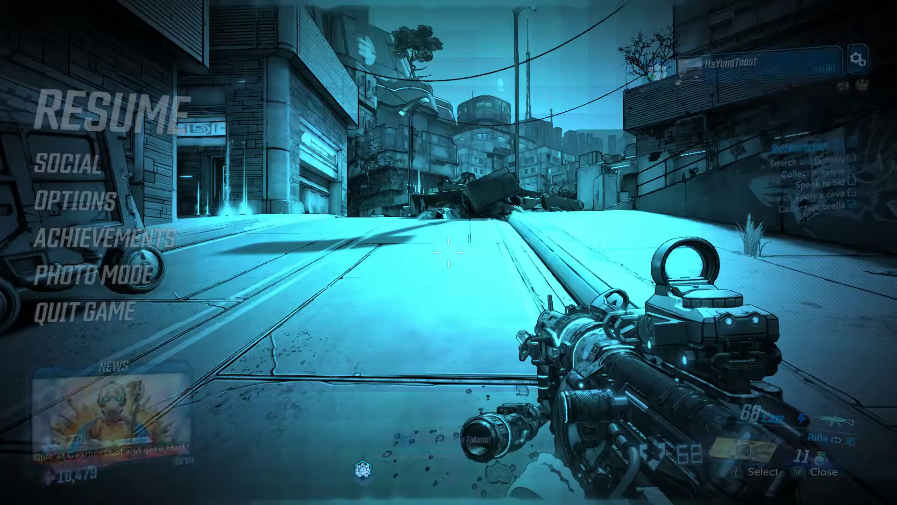
With Super Jump enabled in the trainer, resume, leap onto a rooftop and drop back to the street.
key("alt+Tab")
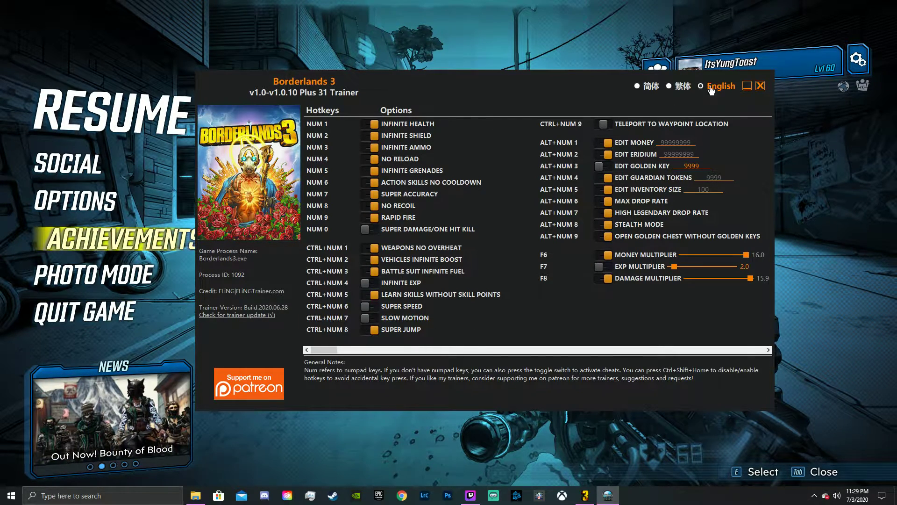
left_click(752, 87)
key("Escape")
key("space")
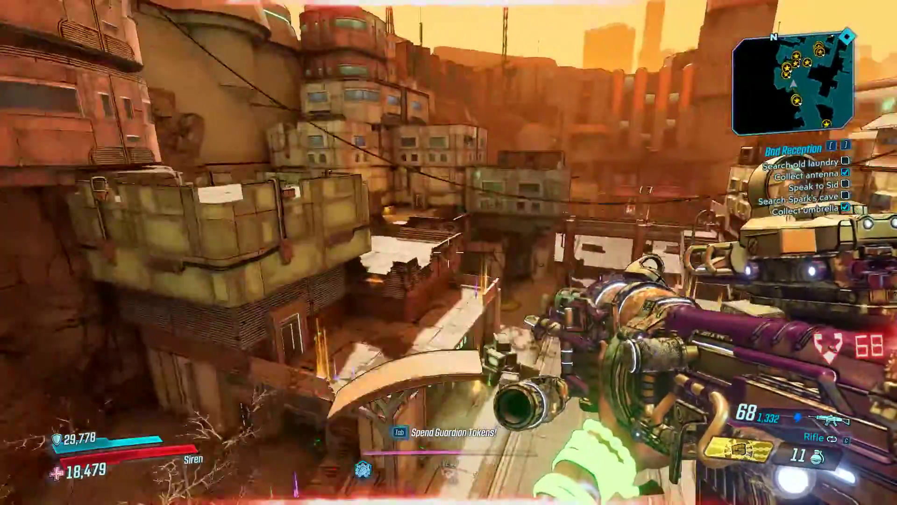
key("w")
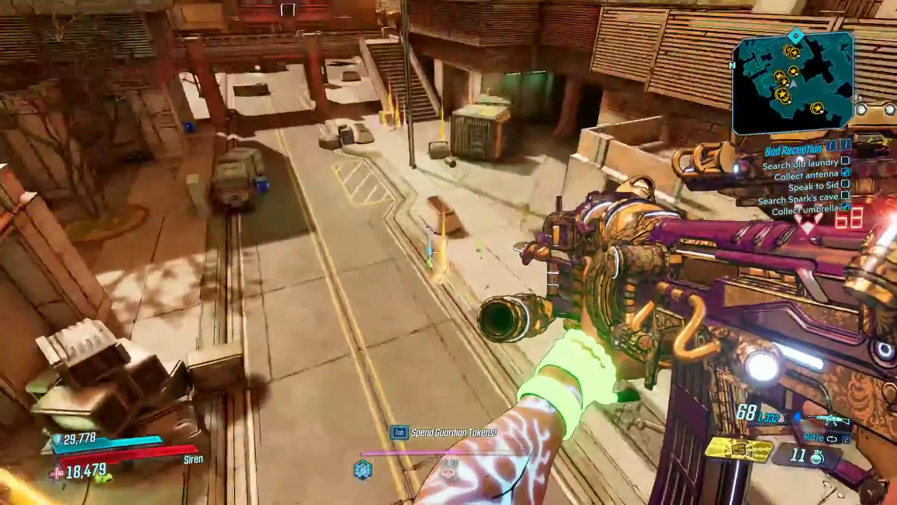
Bring up the Lectra City map and pan across its districts to mark a waypoint.
key("m")
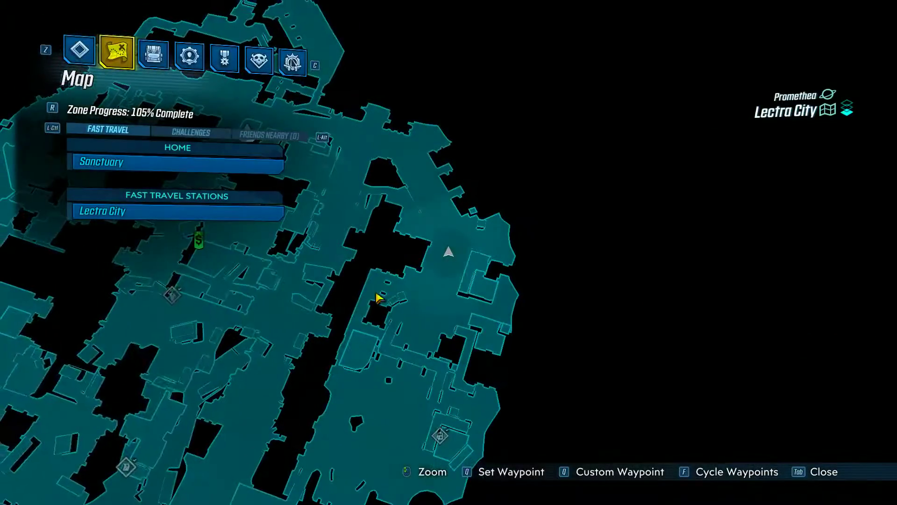
left_click_drag(344, 396, 435, 351)
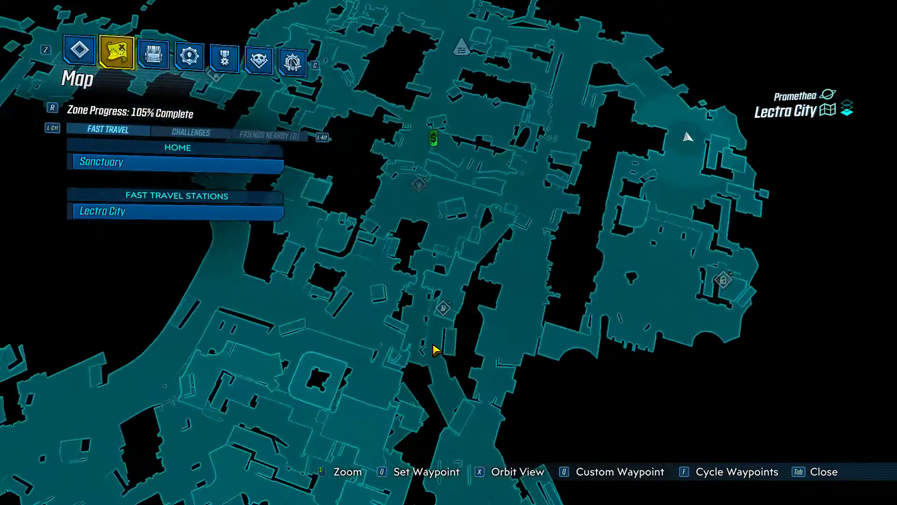
left_click_drag(265, 364, 323, 276)
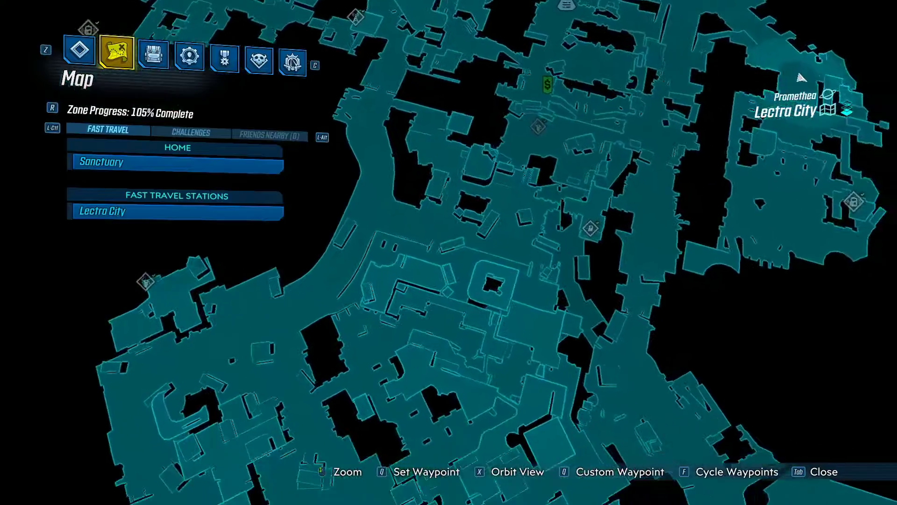
mouse_move(729, 41)
left_mouse_down()
mouse_move(778, 257)
mouse_move(741, 290)
mouse_move(680, 301)
mouse_move(626, 289)
left_mouse_up()
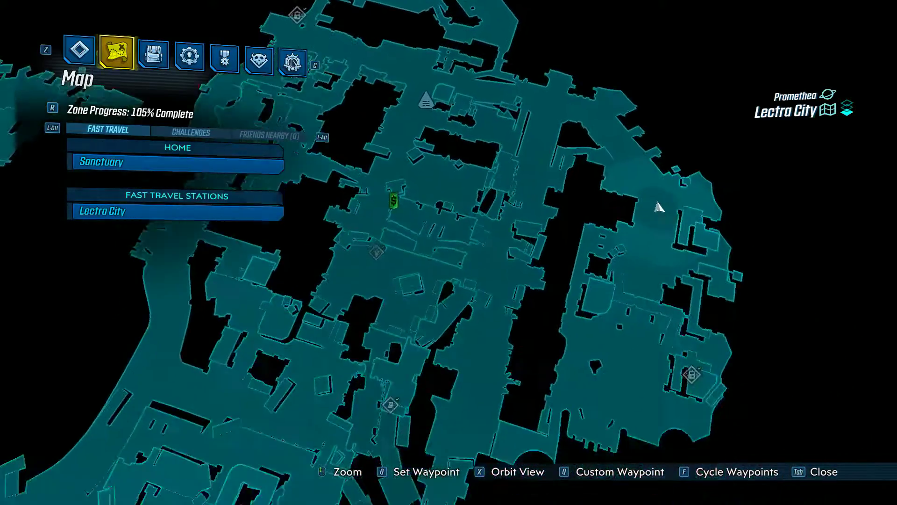
scroll(448, 252, "down", 1)
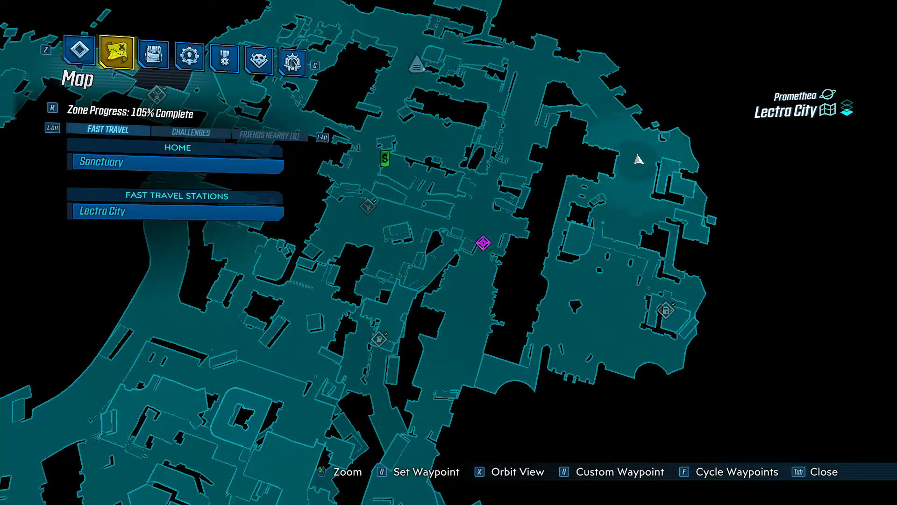
Trigger the trainer's waypoint teleport and land the character high above the streets.
key("alt+Tab")
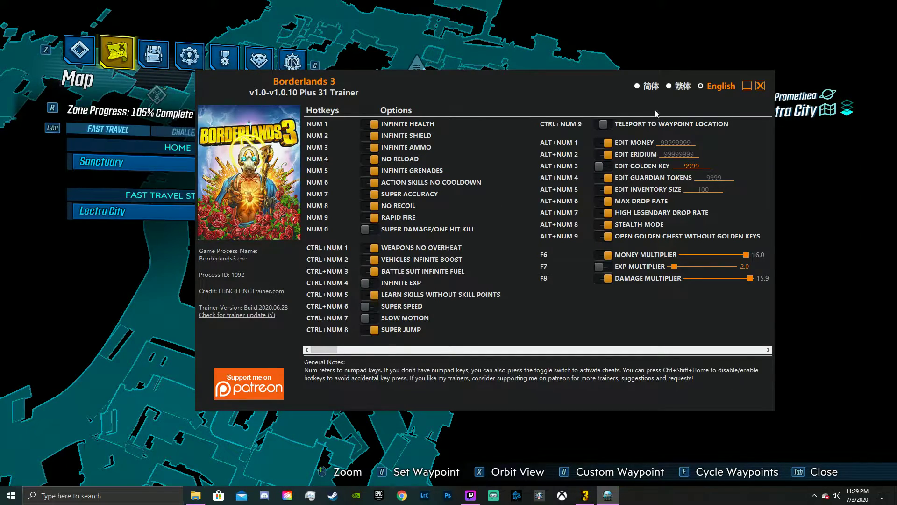
left_click(746, 86)
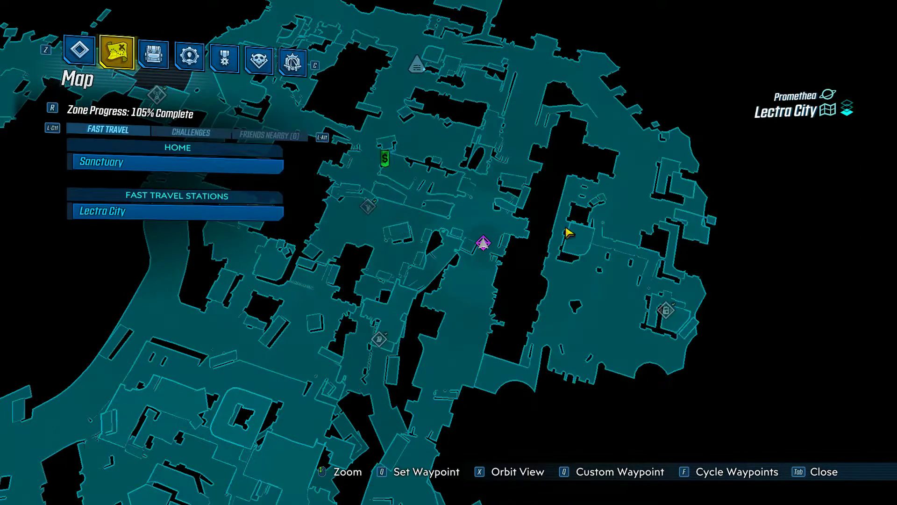
key("Tab")
key("w")
Sprint at super speed across Downtown Square, over the wall and into the building with burning crates.
key("w")
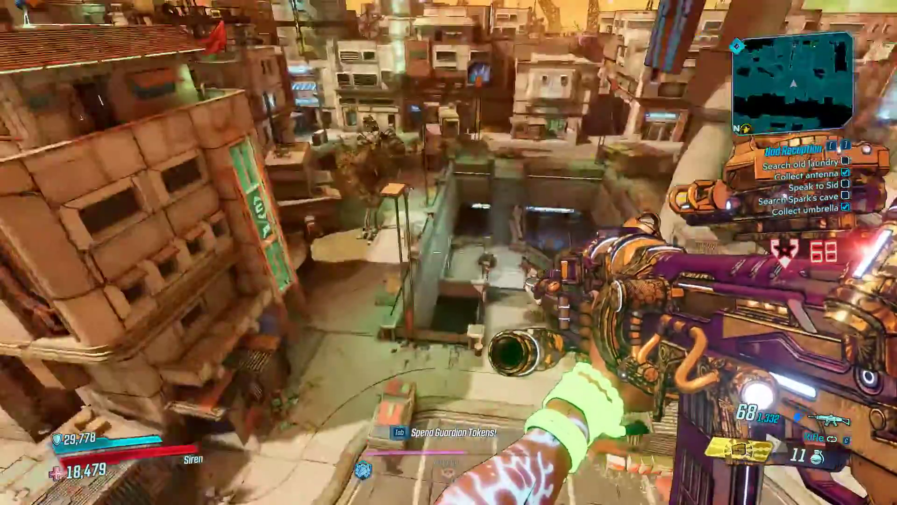
key("w")
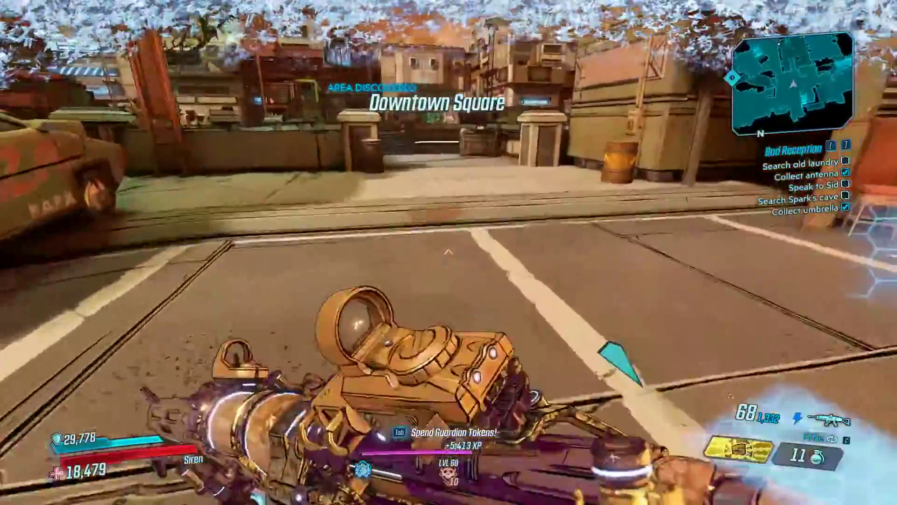
key("w")
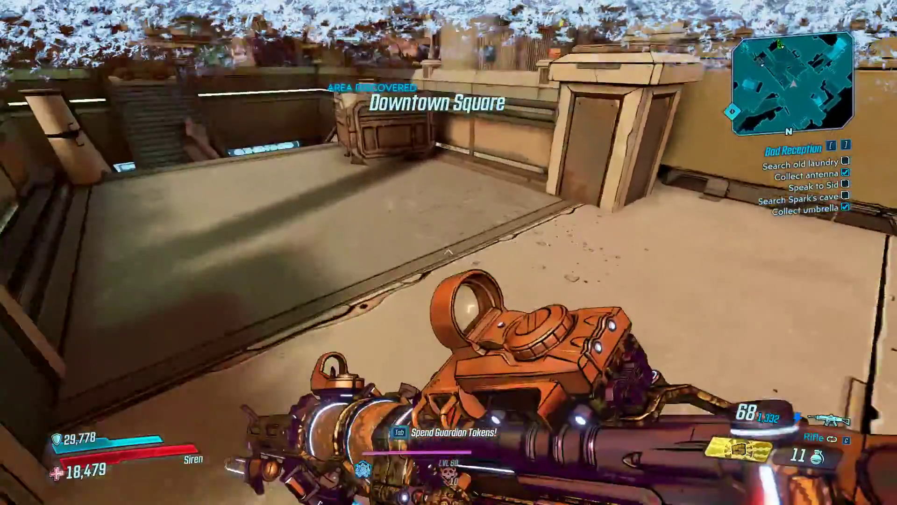
key("w")
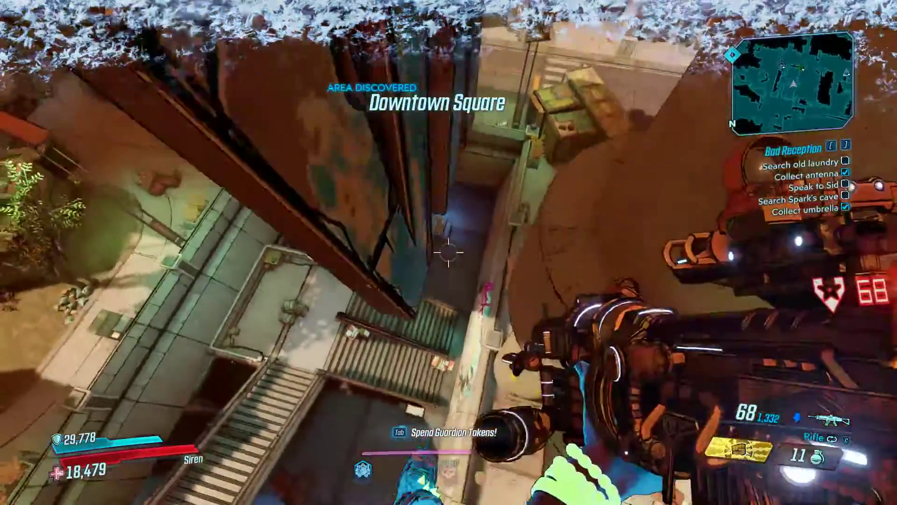
key("w")
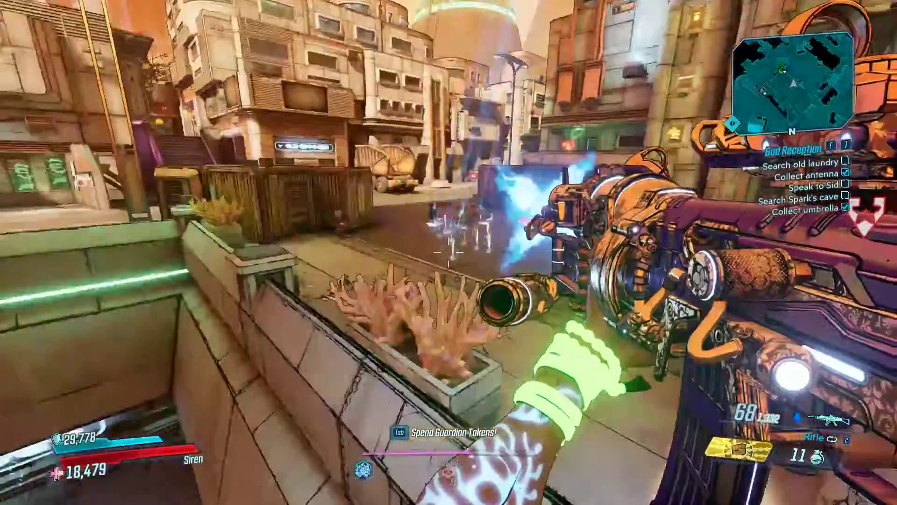
key("w")
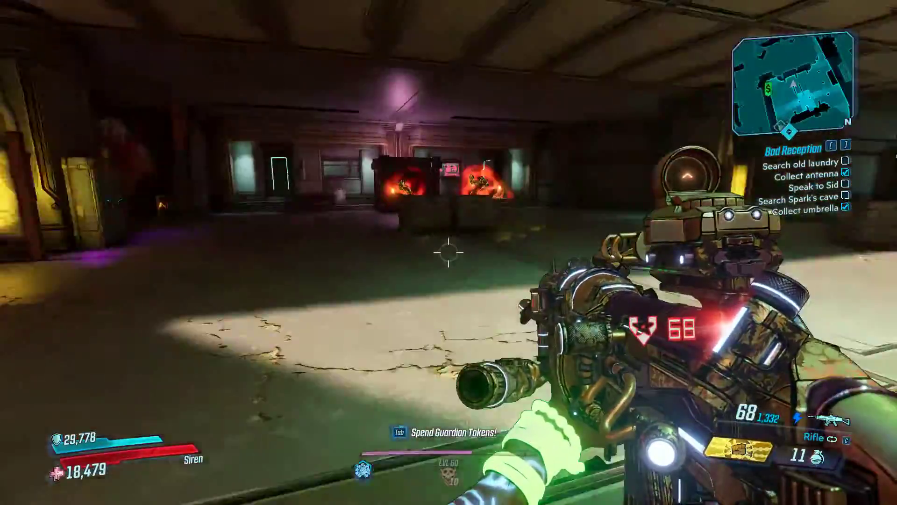
key("w")
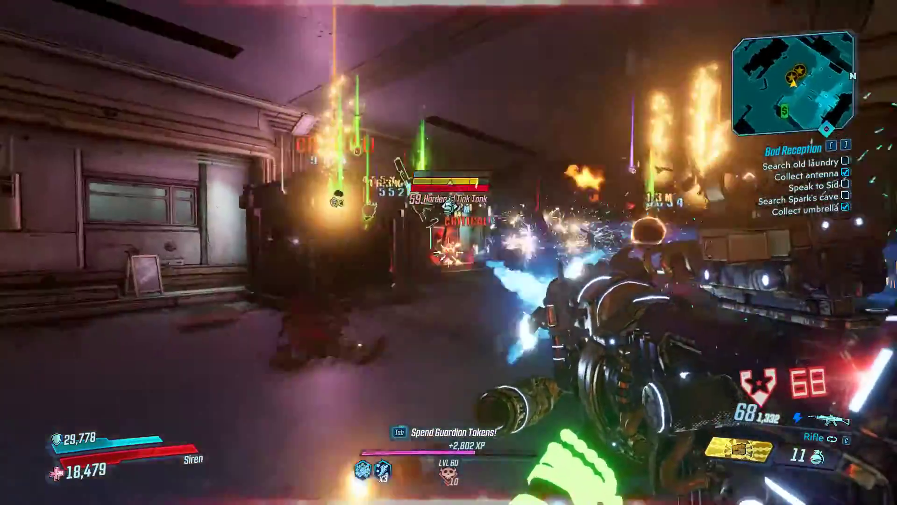
Fight through the corridors, shooting the enemy and the Zealot in the green-lit hall.
key("w")
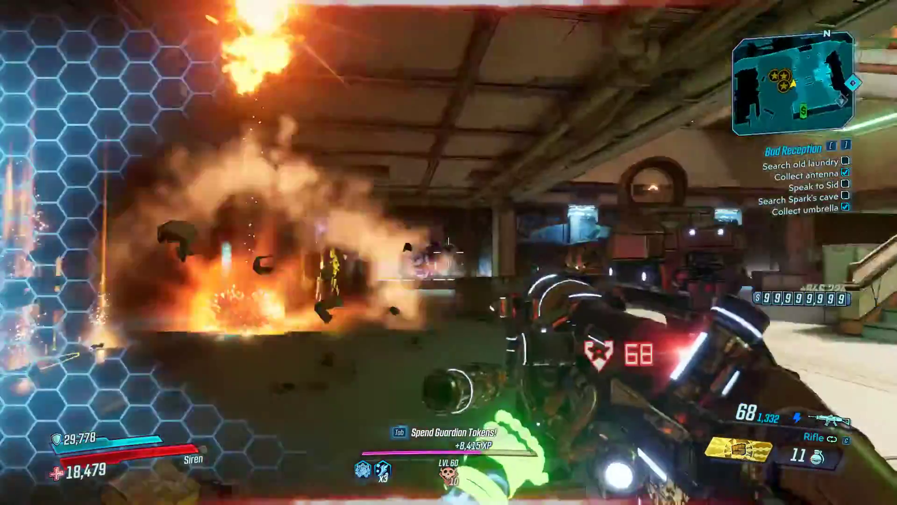
key("w")
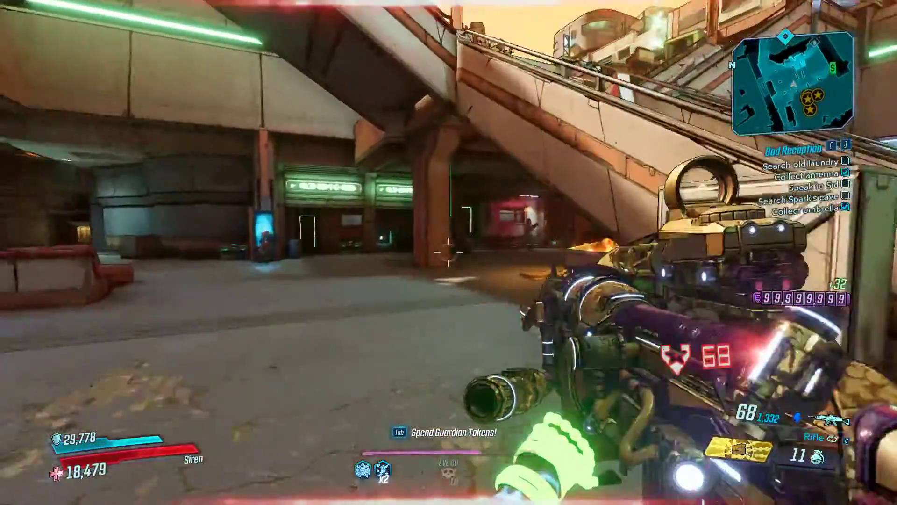
left_click(449, 252)
key("w")
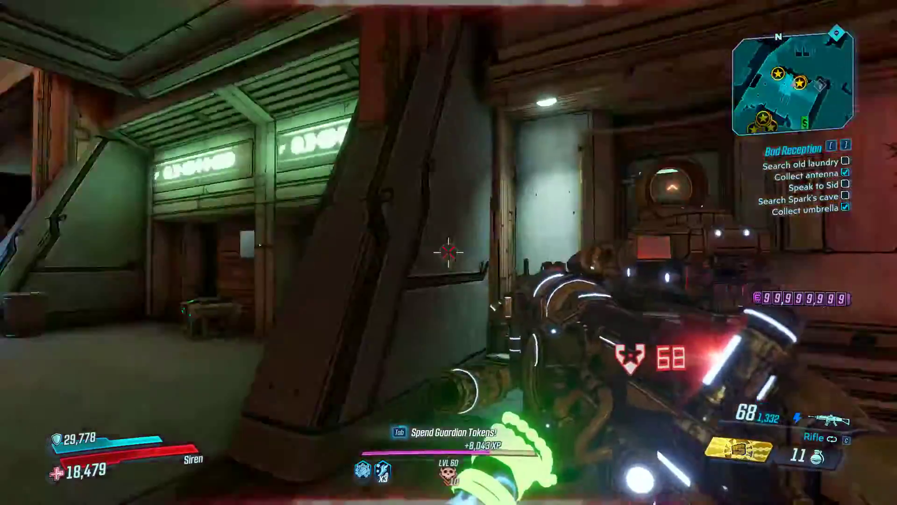
key("w")
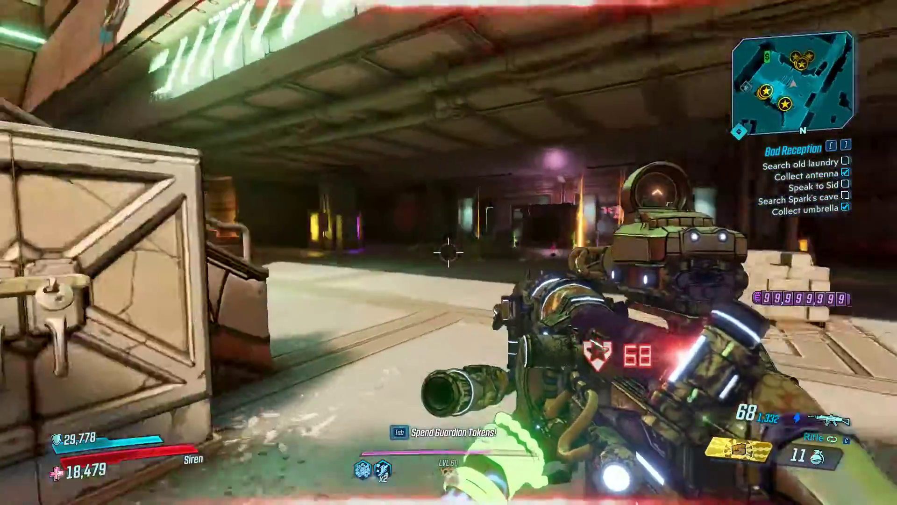
key("w")
left_click(449, 252)
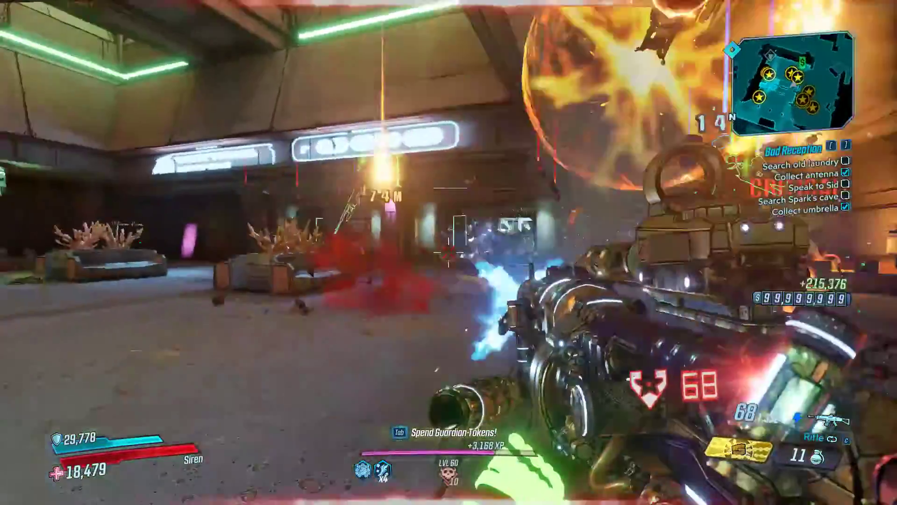
key("w")
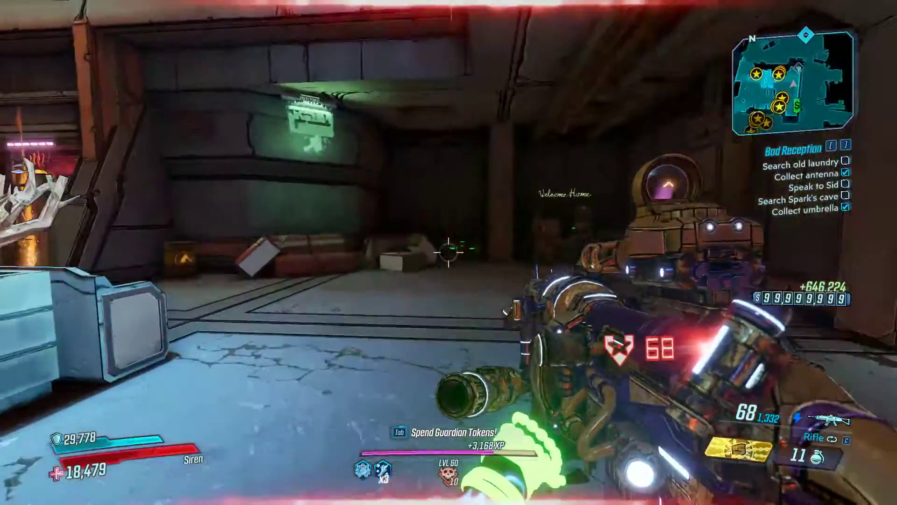
Bring up the Inventory screen to show the maxed-out money total.
key("m")
key("c")
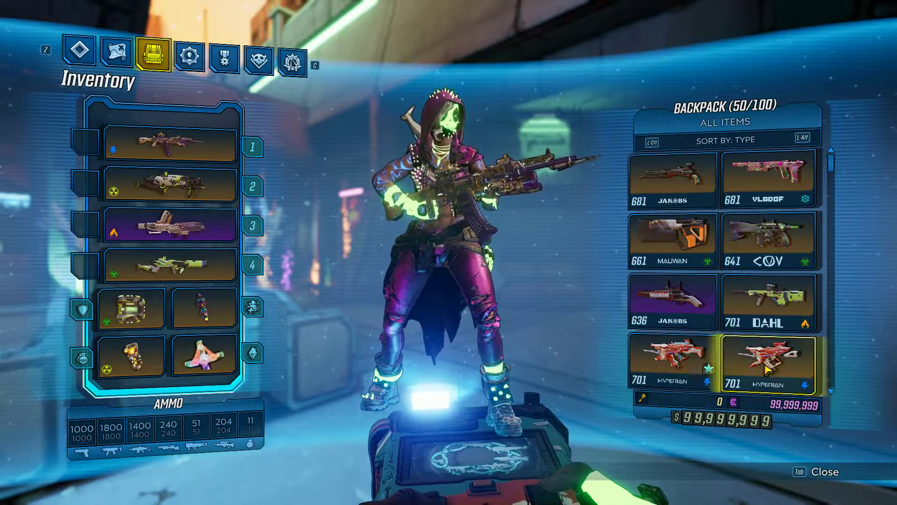
Leave the inventory and resume play on the city street.
key("Tab")
Cross the street, kill the Anointed Aggro Tink and super-jump onto a high ledge and back.
key("w")
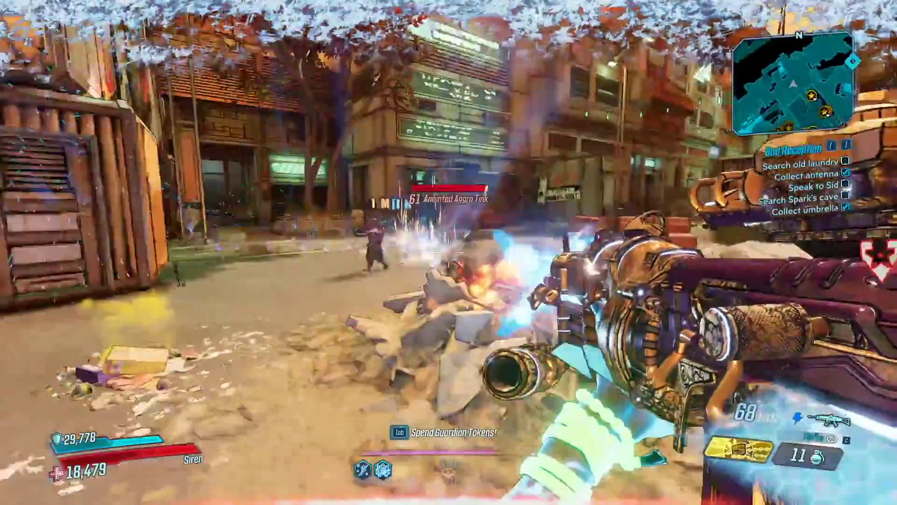
left_click(449, 252)
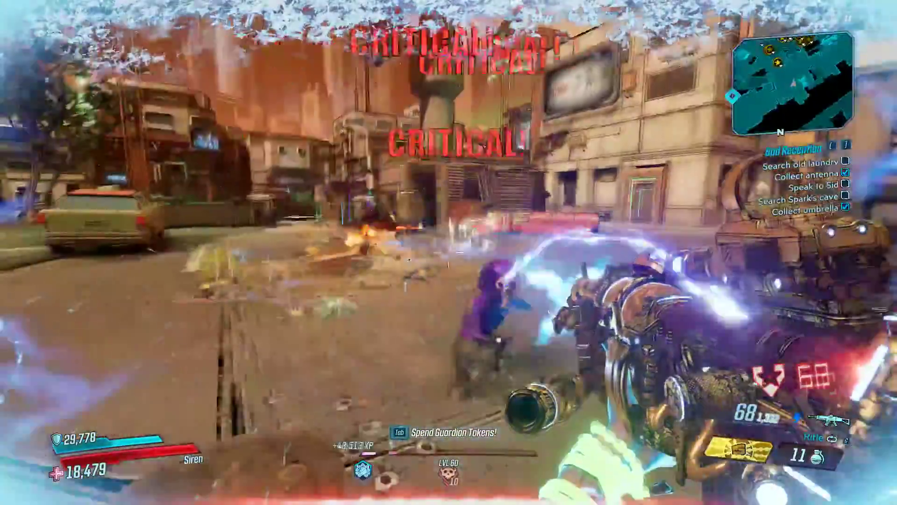
key("w")
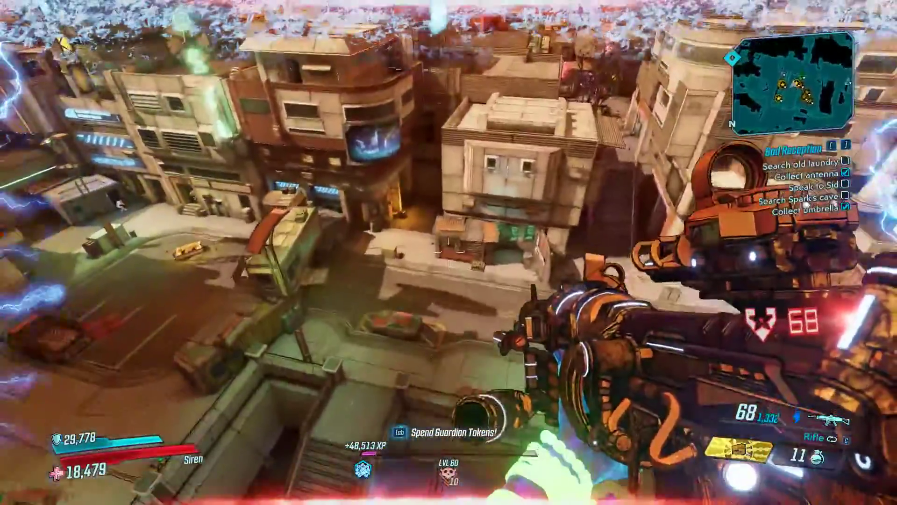
key("w")
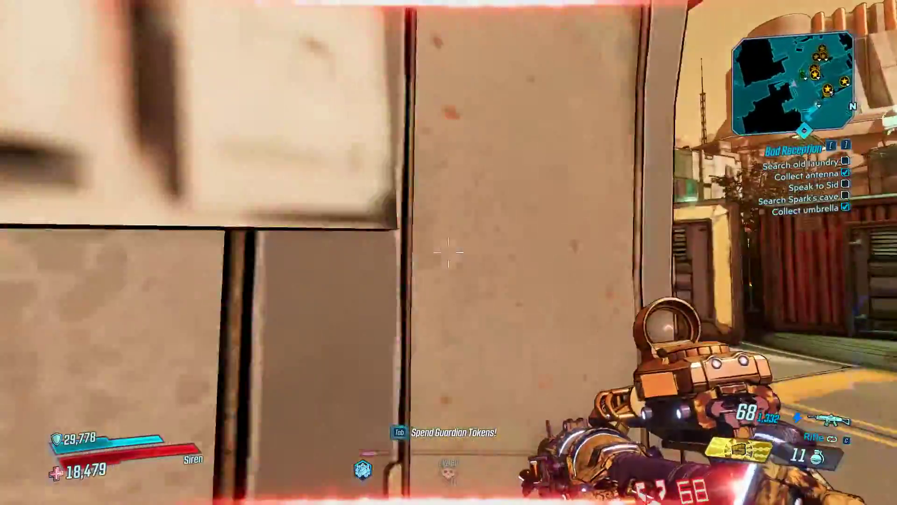
Leap between rooftops with super jump, dropping back to the road each time.
key("w")
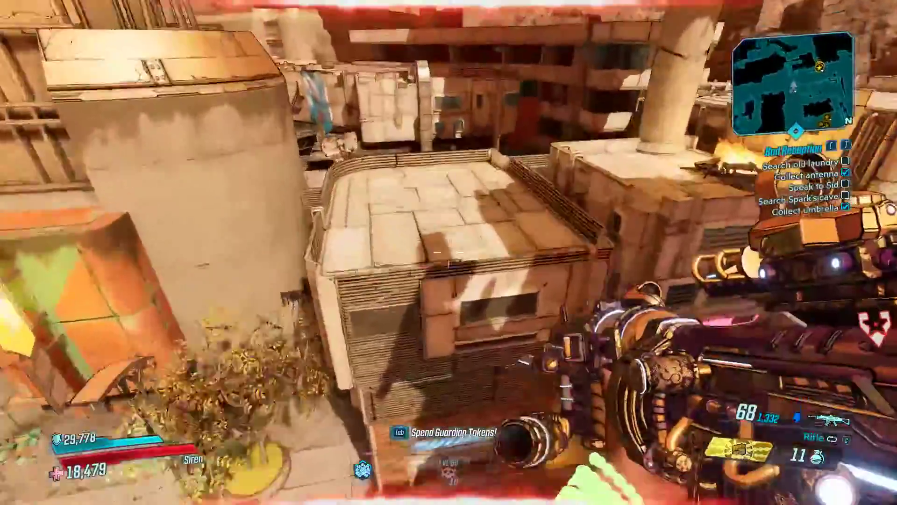
key("w")
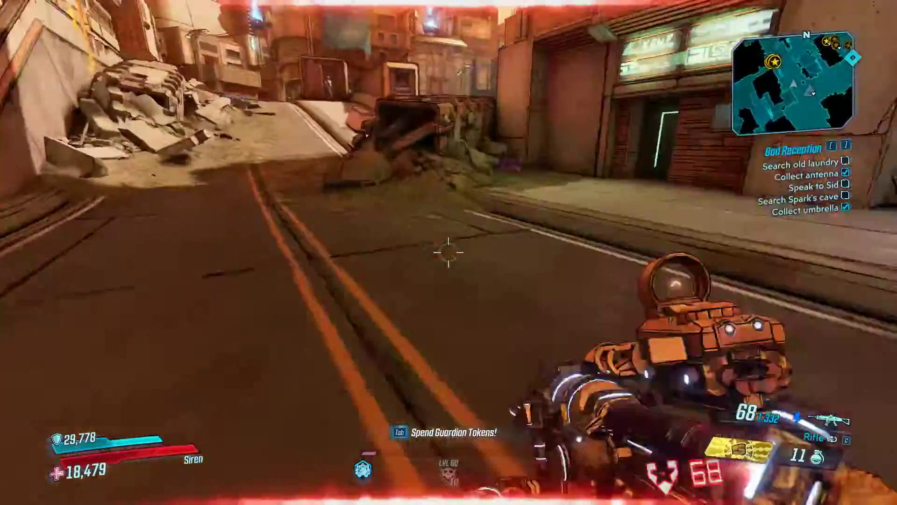
key("space")
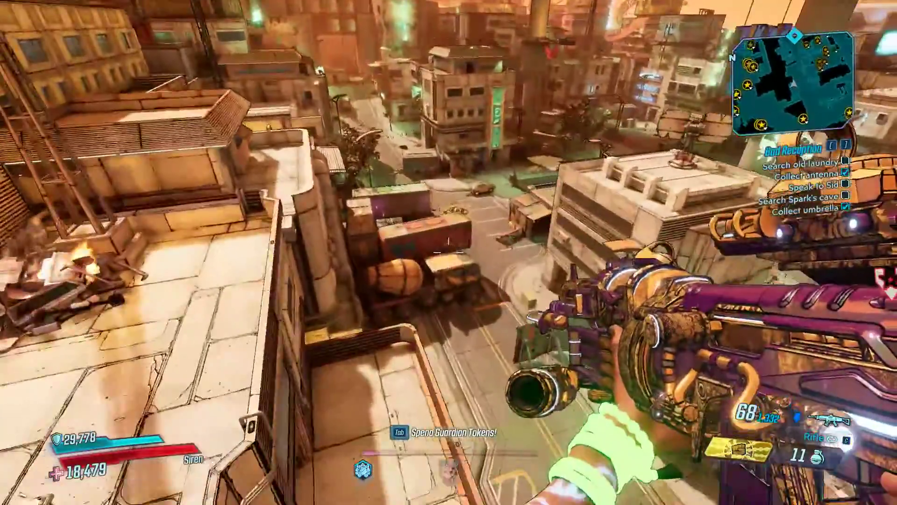
key("w")
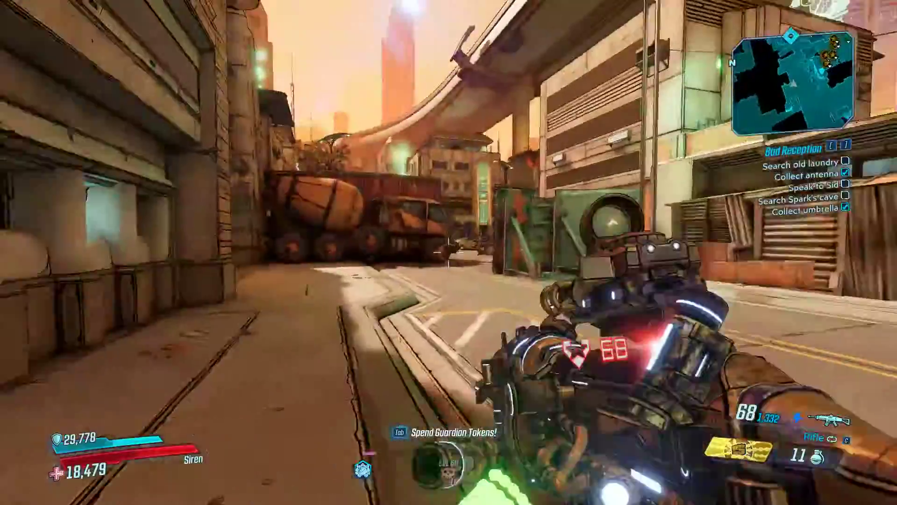
Pause the game over the Lectra City street.
key("Escape")
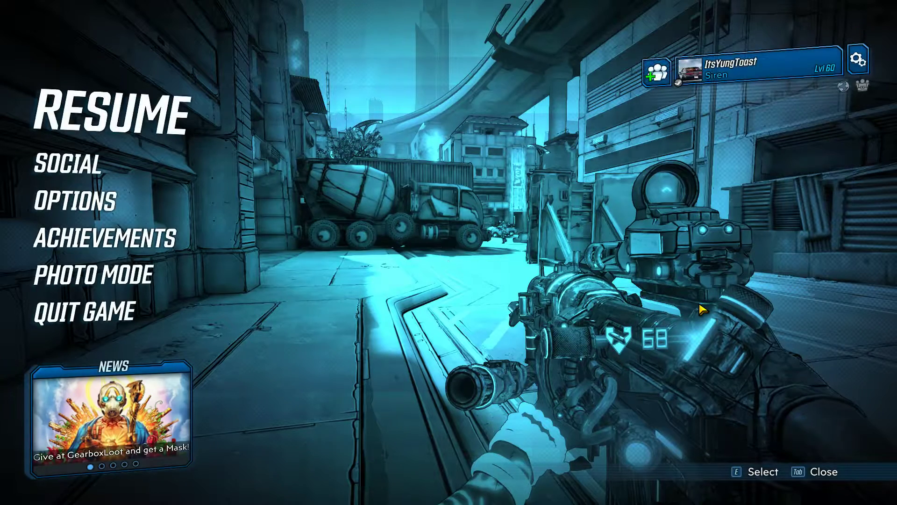